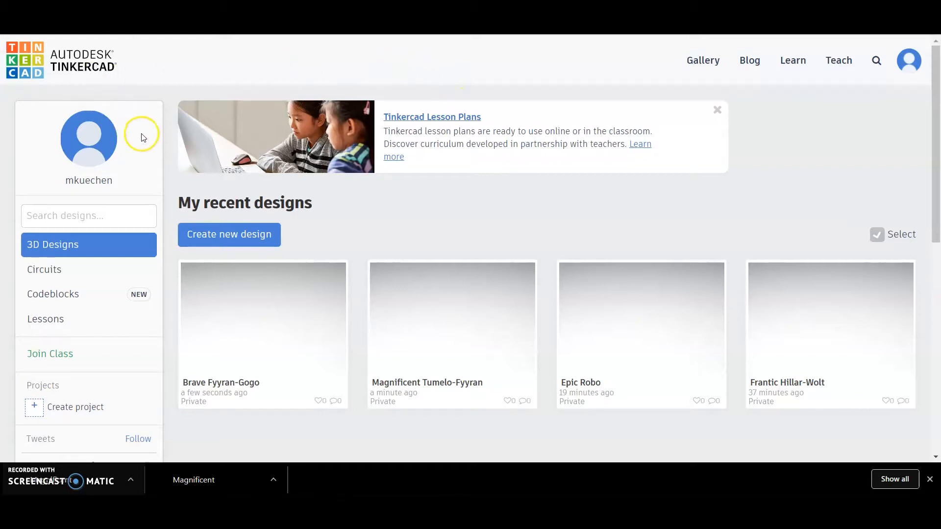
Step: Create a new 3D design and look through the basic shapes
click(244, 234)
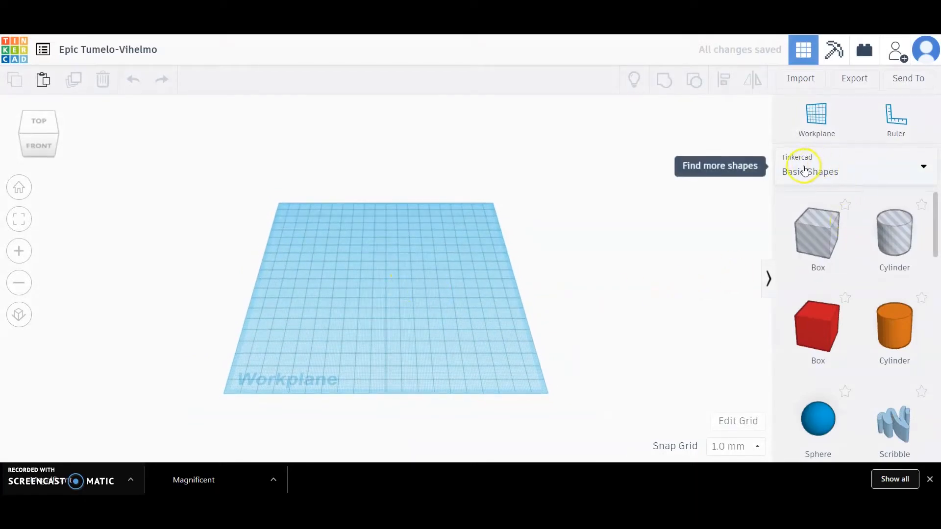
scroll(877, 265, down, 3)
scroll(875, 266, down, 10)
scroll(863, 231, up, 5)
Step: Browse the full collection of shape generators, including its later pages
click(846, 166)
click(830, 324)
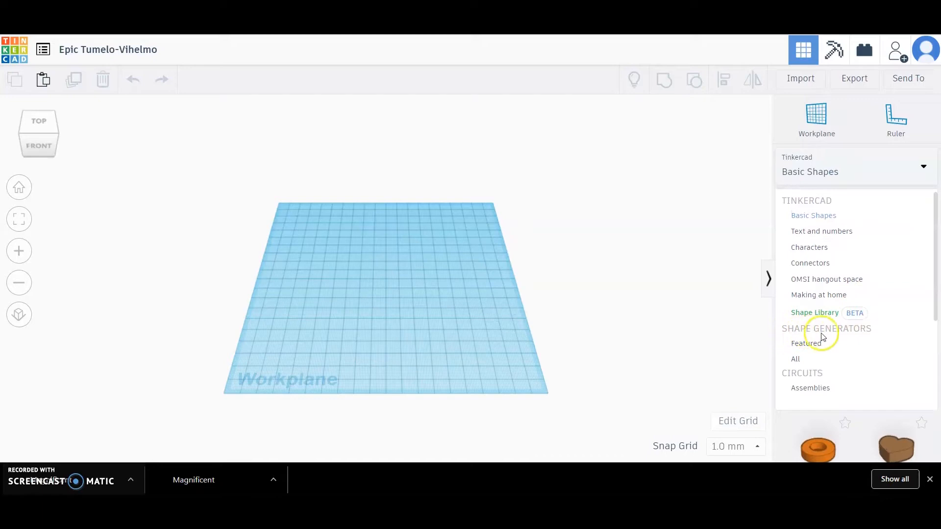
click(797, 360)
scroll(840, 318, down, 5)
click(866, 429)
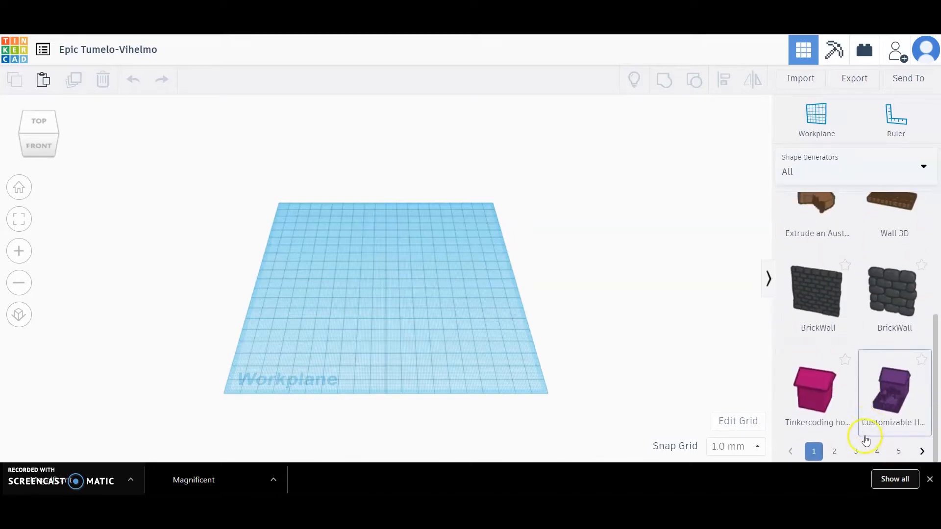
click(878, 451)
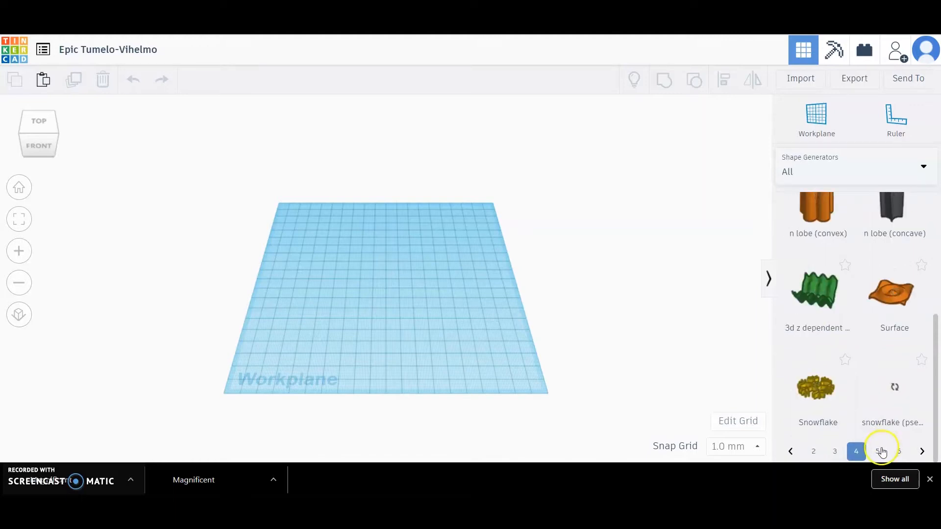
scroll(844, 378, up, 5)
Step: Return to the Basic Shapes collection and place the yellow star near the middle of the workplane
click(826, 177)
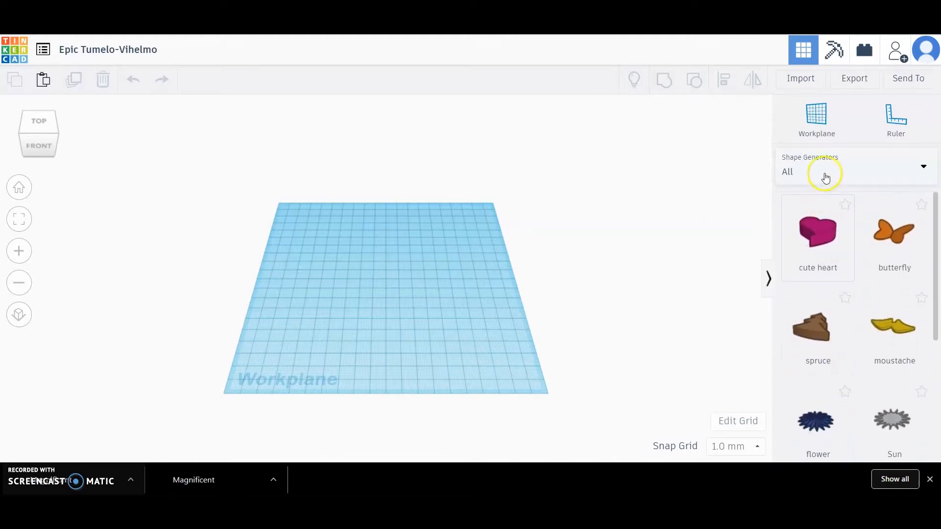
click(822, 217)
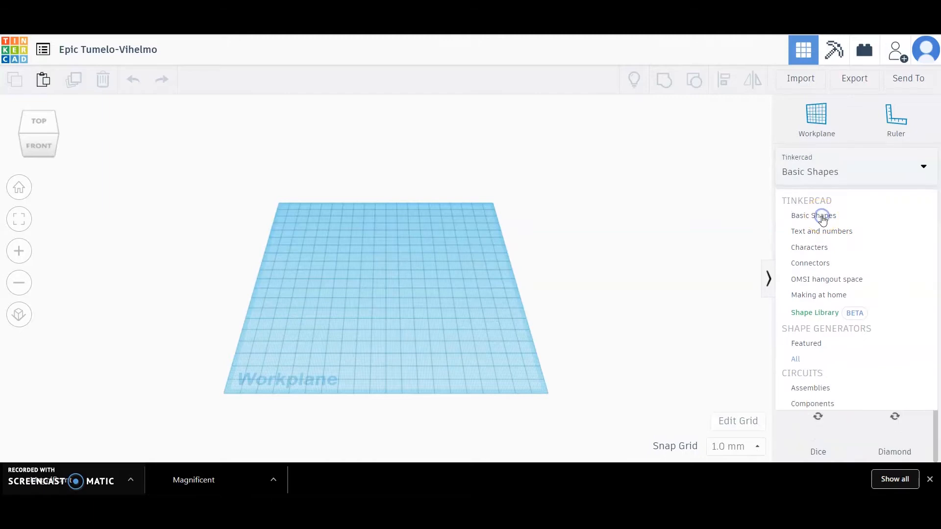
drag(891, 240, 371, 288)
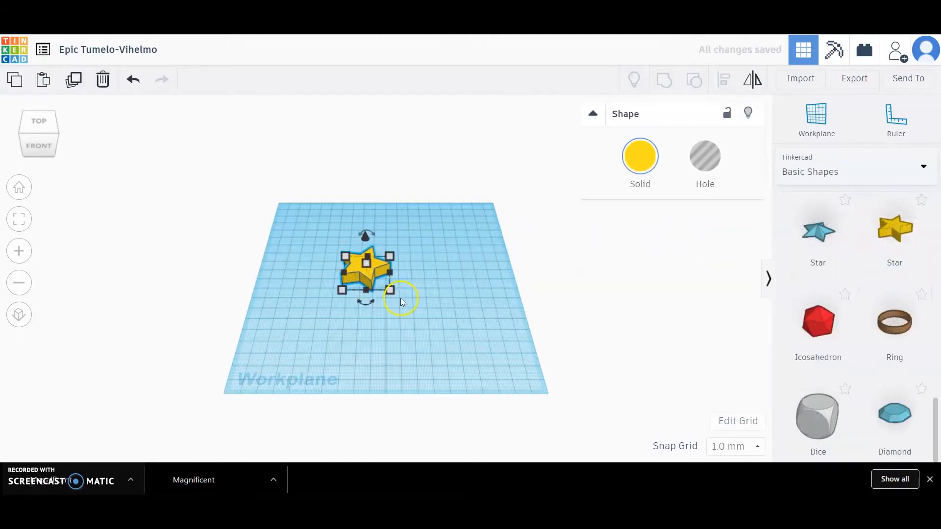
scroll(372, 310, up, 5)
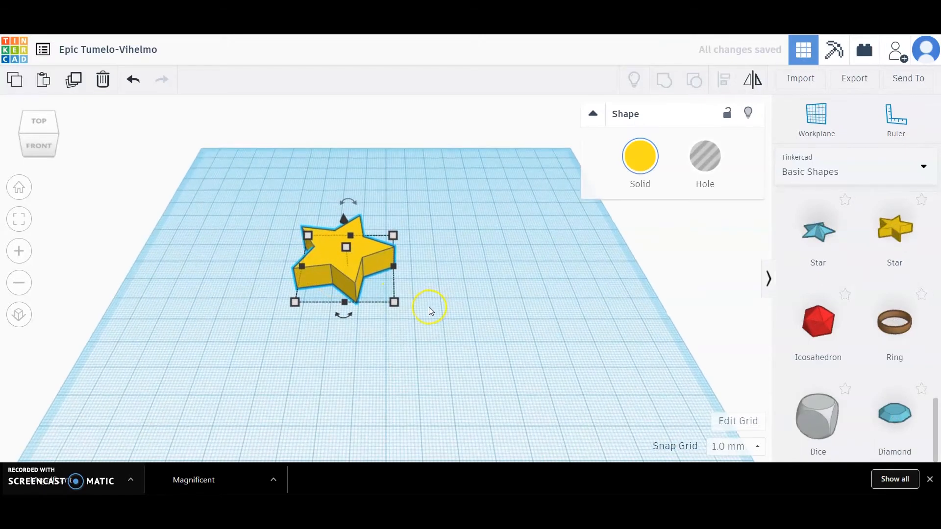
Step: Scale the star up proportionally to about 72 by 76 mm
mouse_move(397, 304)
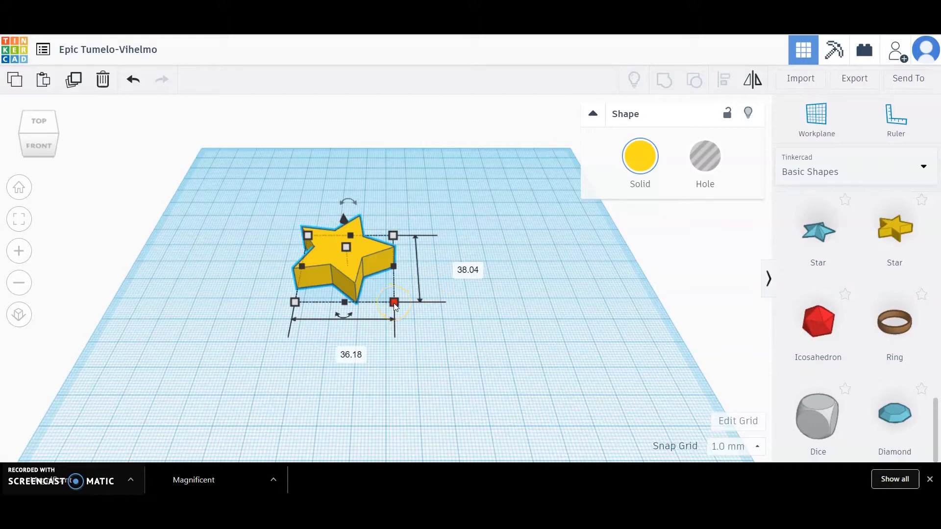
drag(395, 305, 511, 398)
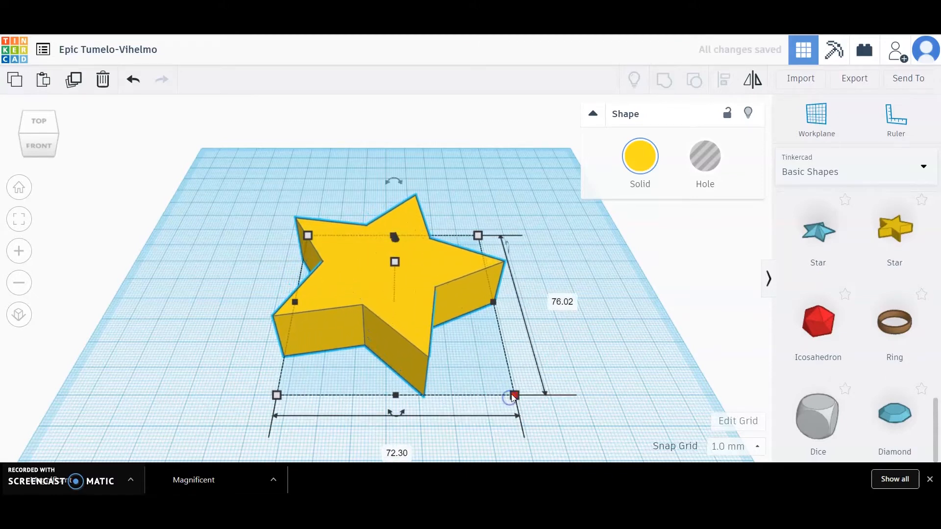
click(539, 228)
scroll(480, 242, down, 4)
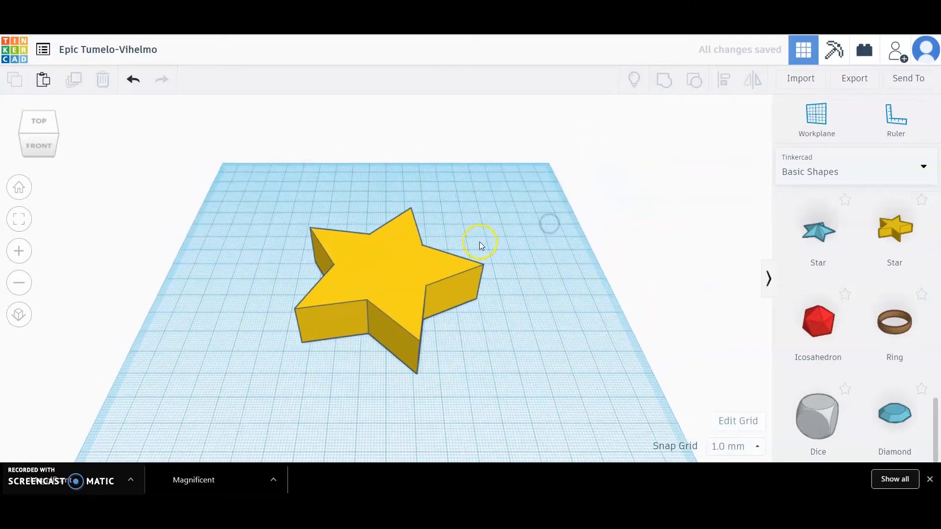
Step: Duplicate the star twice and spread the three stars apart, two at the back of the workplane and one in front
click(405, 280)
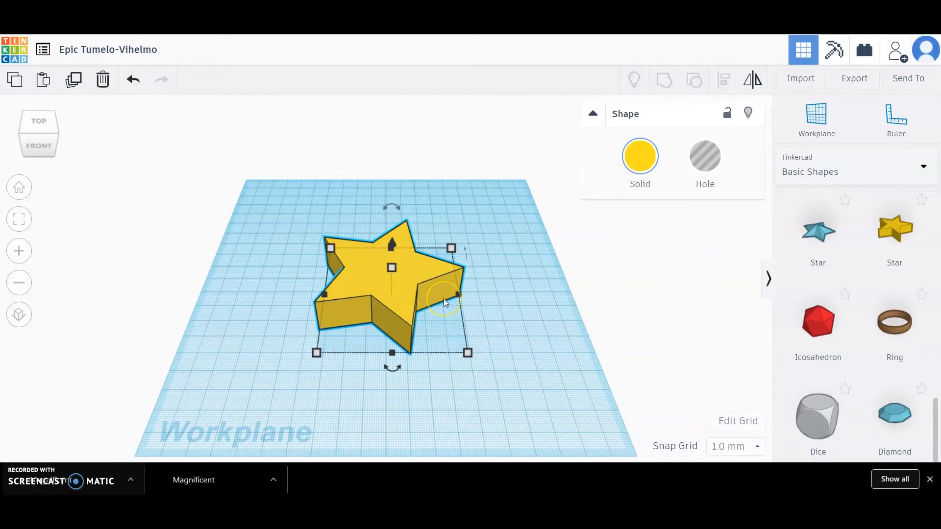
key(ctrl+d)
key(ctrl+d)
click(370, 280)
drag(370, 280, 287, 229)
drag(450, 296, 365, 387)
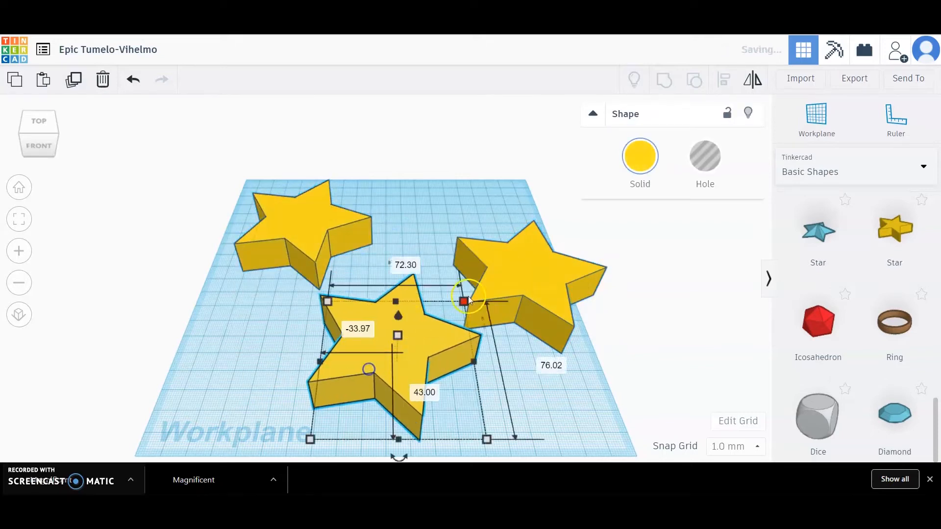
drag(475, 248, 443, 224)
click(349, 106)
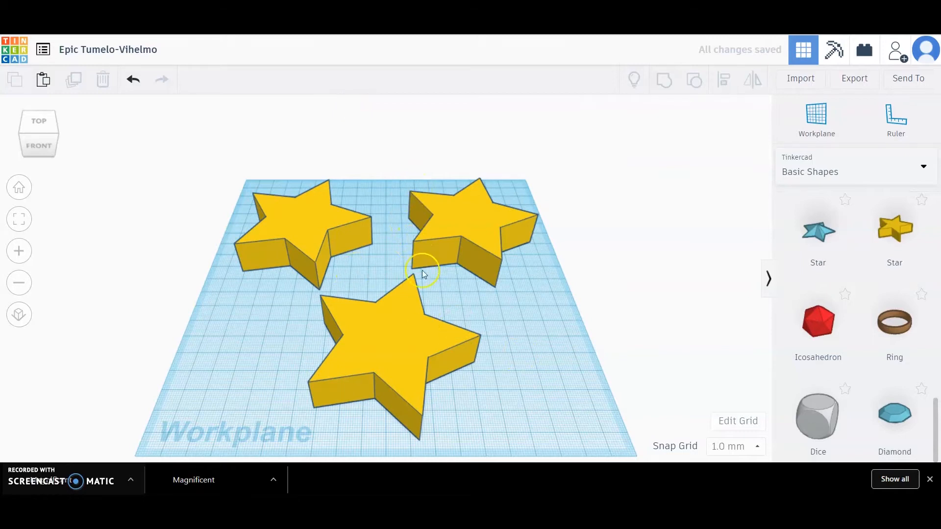
Step: Enlarge the front star slightly and reduce its height to a thin flat plate
click(414, 345)
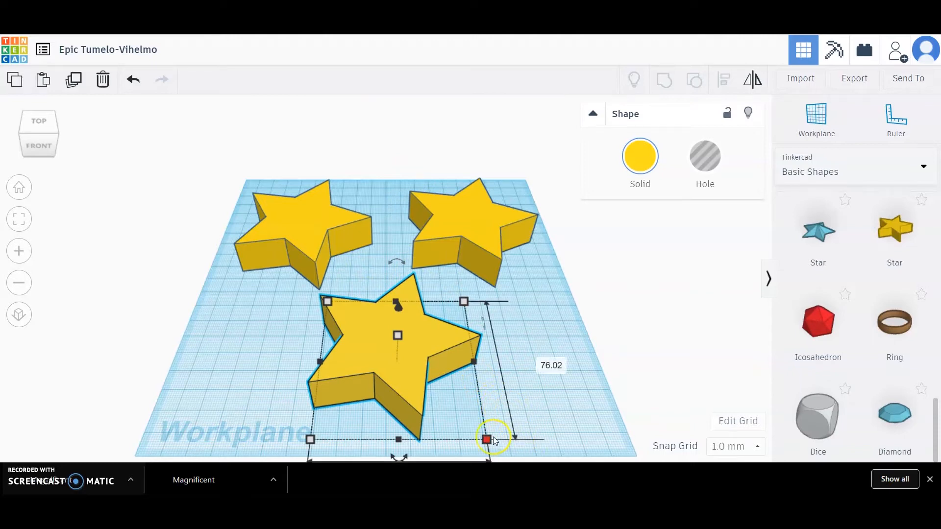
drag(490, 444, 500, 449)
click(592, 383)
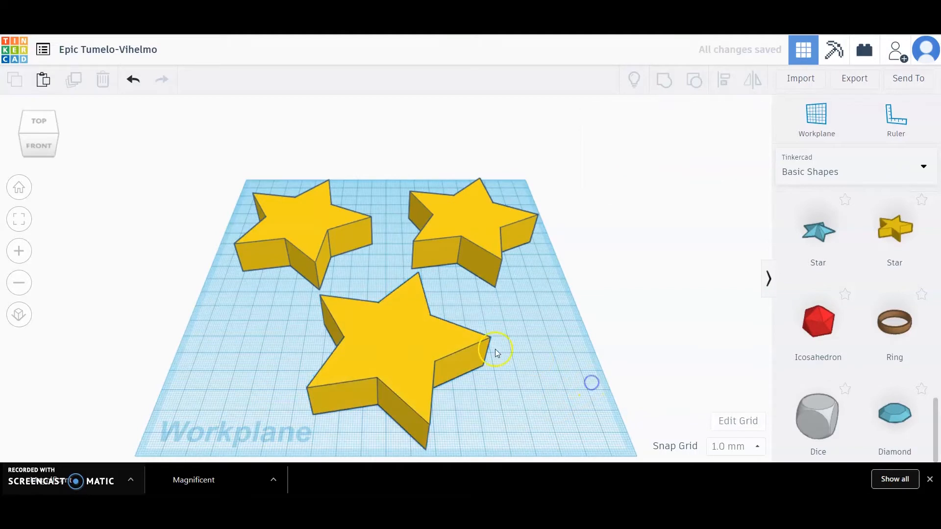
click(403, 346)
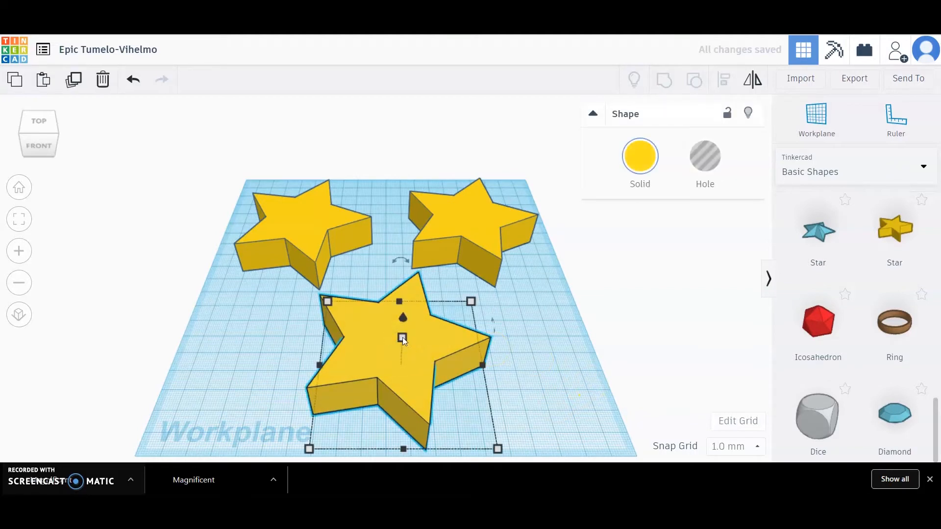
click(402, 338)
drag(404, 344, 402, 363)
click(260, 323)
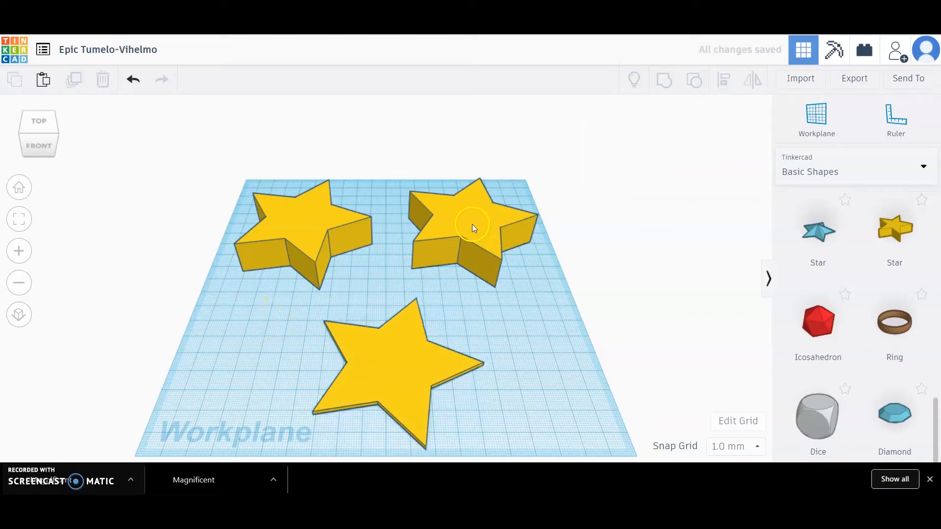
Step: Shrink the back-right star to about 68 by 71 mm and increase its height slightly
click(478, 222)
right_drag(523, 172, 461, 179)
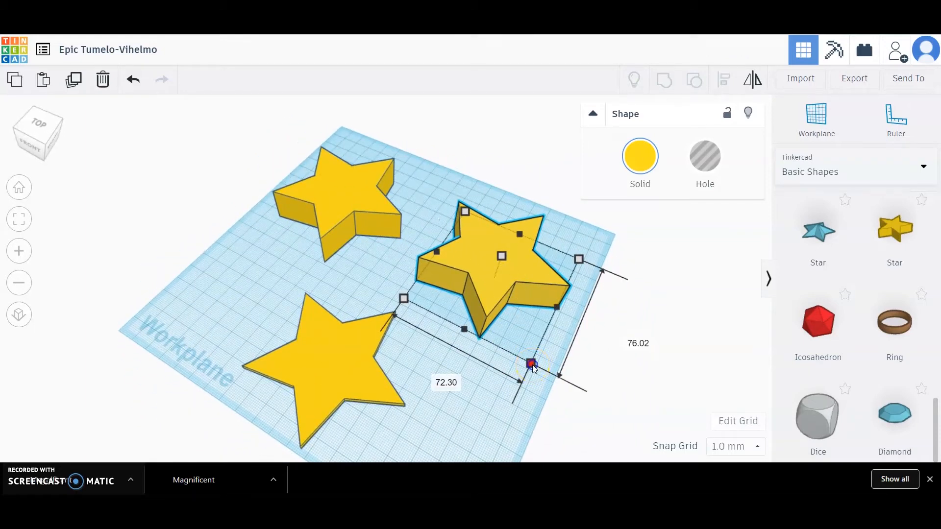
drag(532, 365, 523, 351)
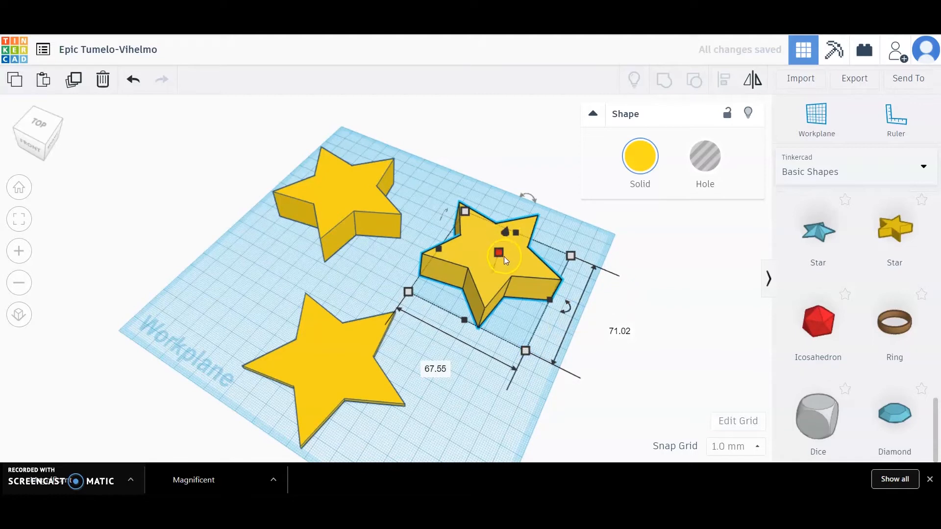
drag(498, 251, 501, 237)
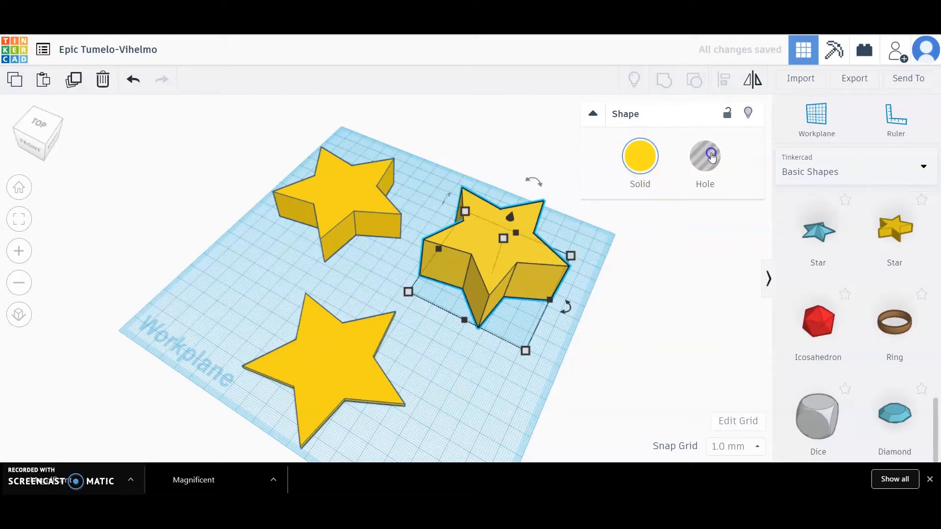
Step: Turn the taller back-right star into a hole
click(706, 157)
click(486, 134)
Step: Align all three stars on their common centre in both horizontal directions
right_drag(486, 135, 565, 154)
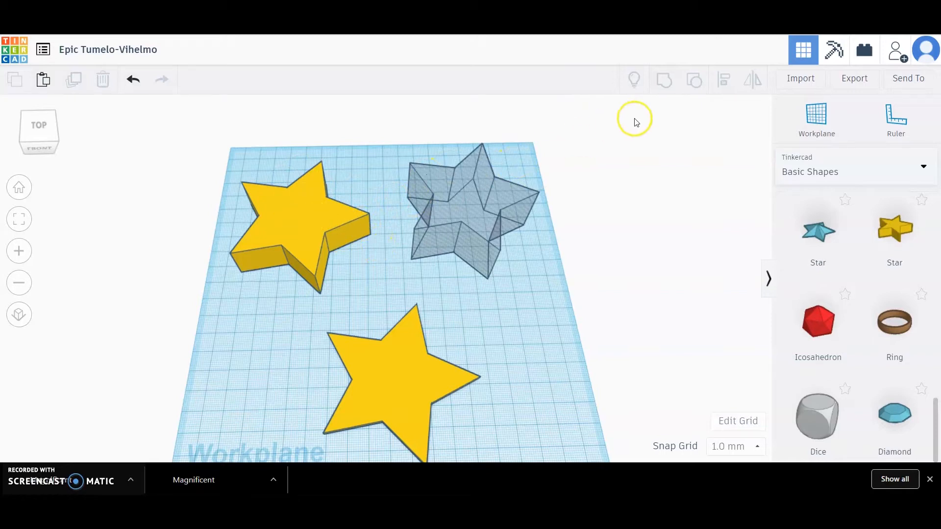
drag(191, 151, 593, 472)
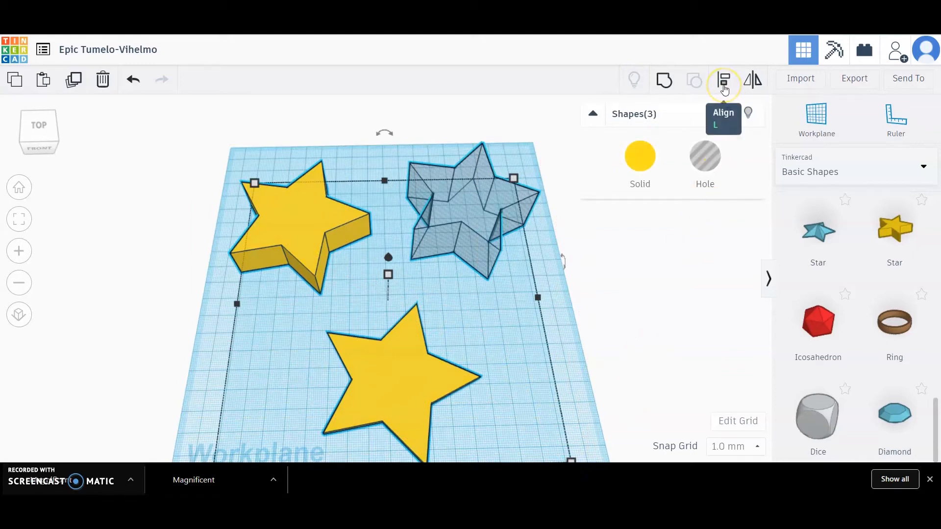
click(724, 86)
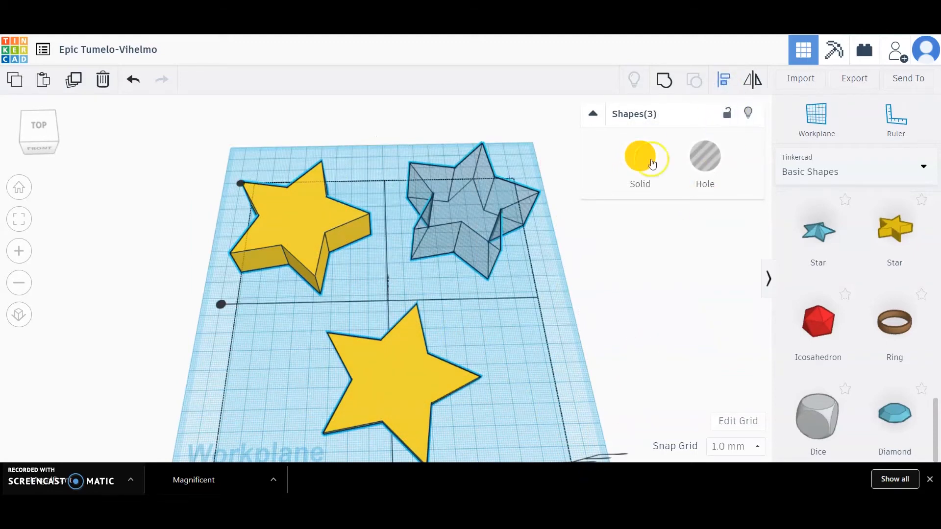
scroll(512, 260, down, 2)
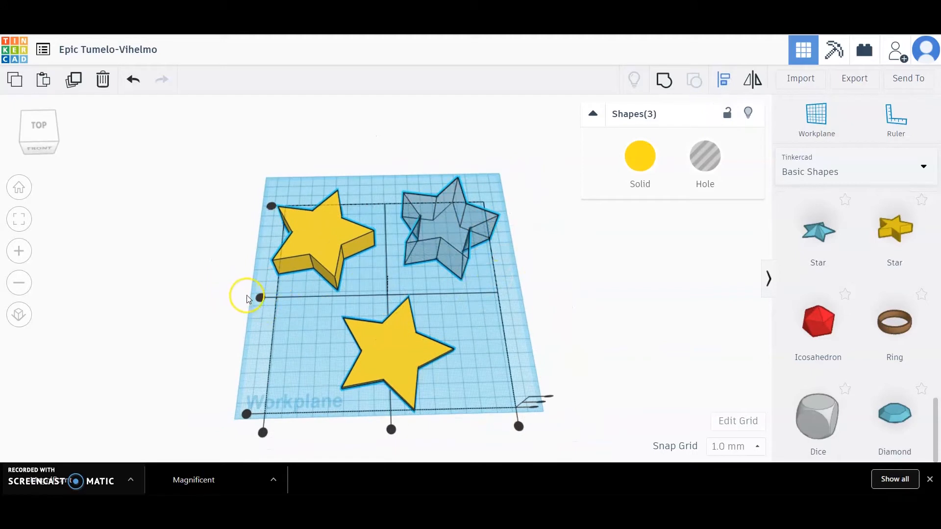
click(260, 299)
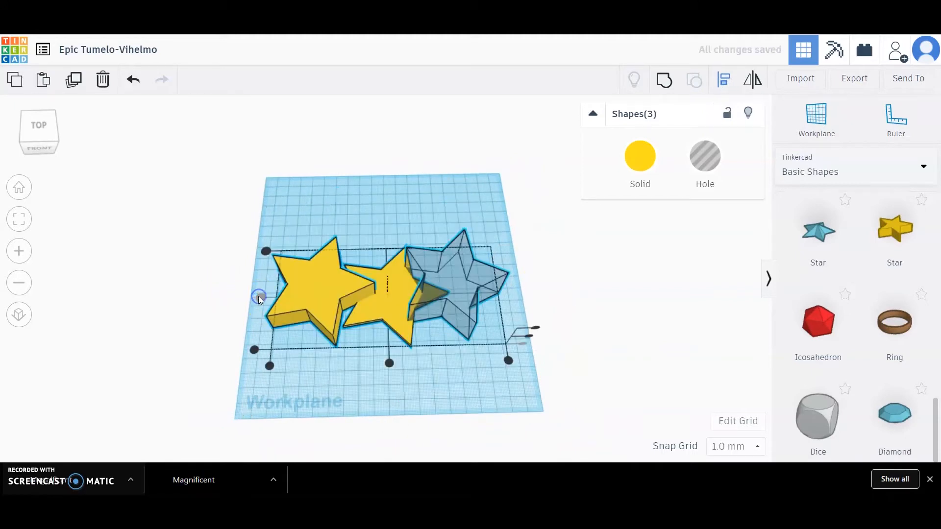
click(389, 364)
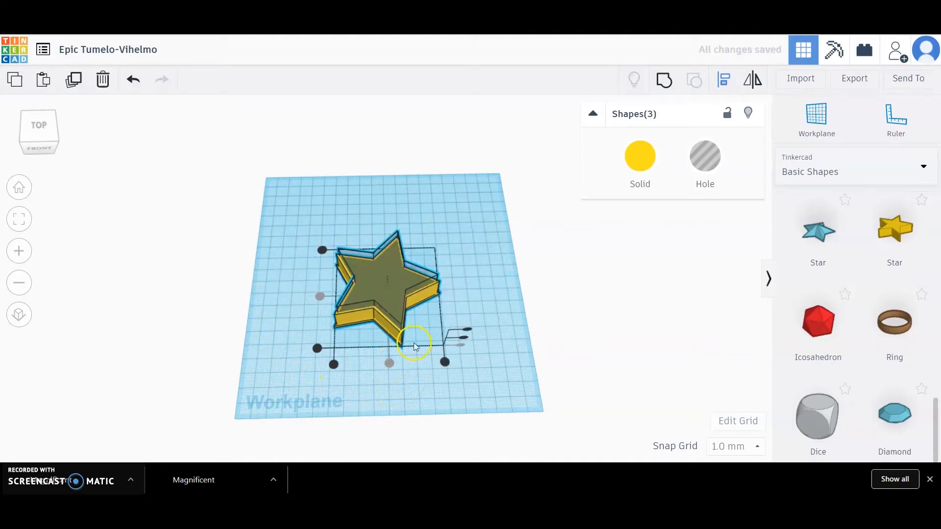
Step: Group the three aligned stars so the hole star cuts out the middle, and view the hollow result
right_drag(489, 312, 451, 284)
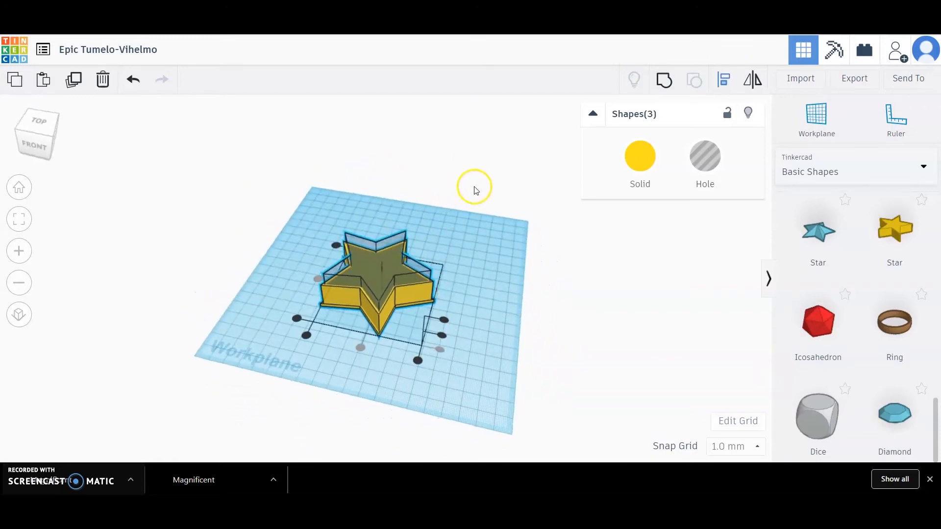
drag(320, 201, 482, 367)
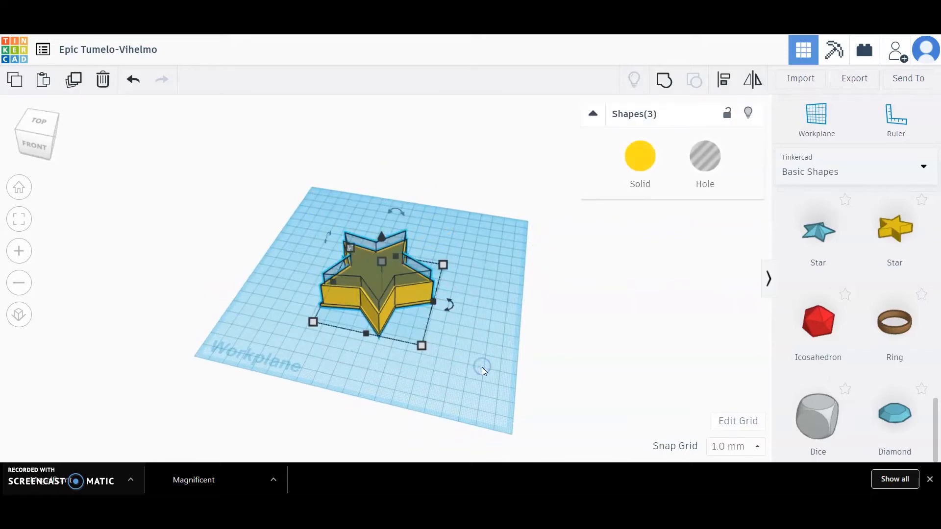
click(670, 88)
click(315, 192)
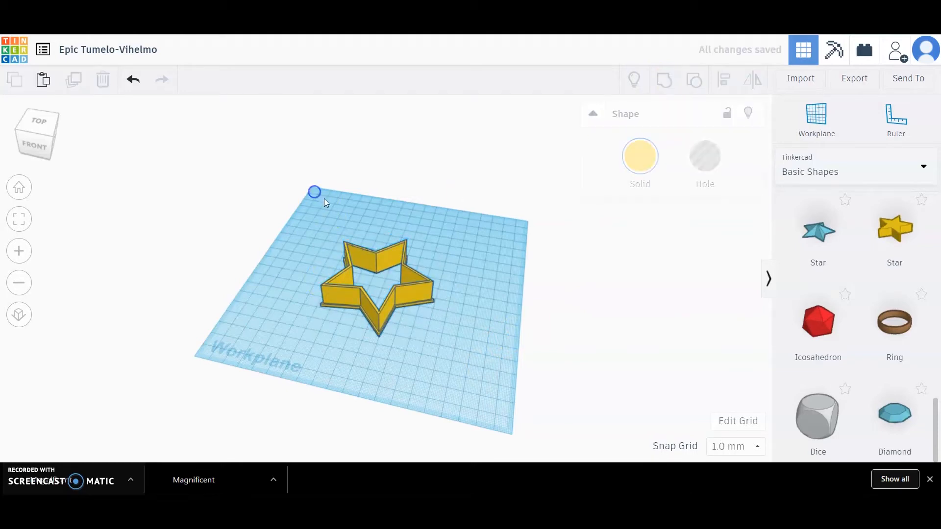
right_drag(387, 341, 445, 391)
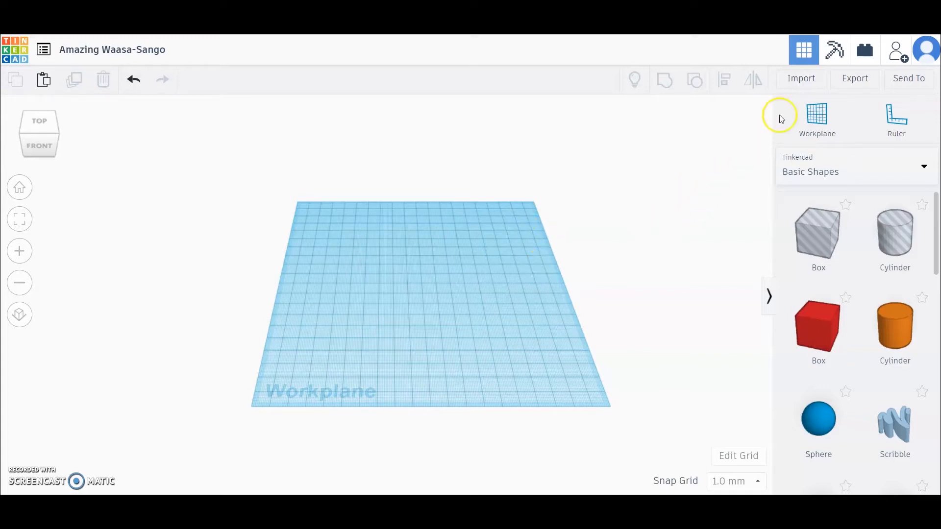
Step: Choose GingerBreadMan.svg from the WEARABLES (D:) drive as the file for a shape import
click(801, 80)
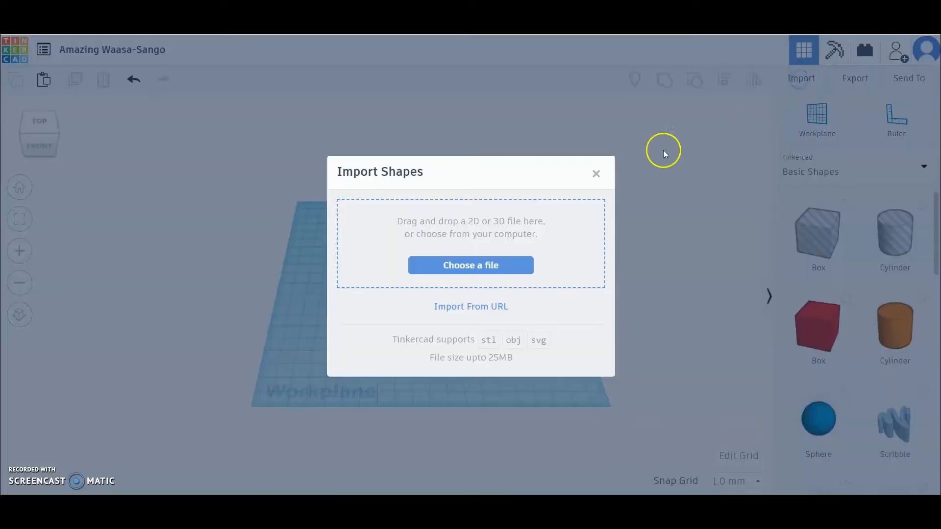
click(507, 265)
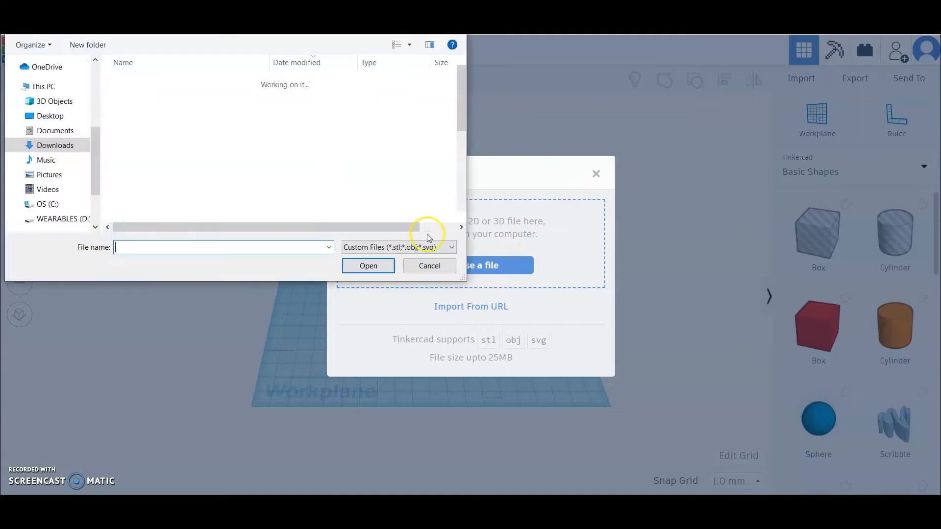
click(67, 219)
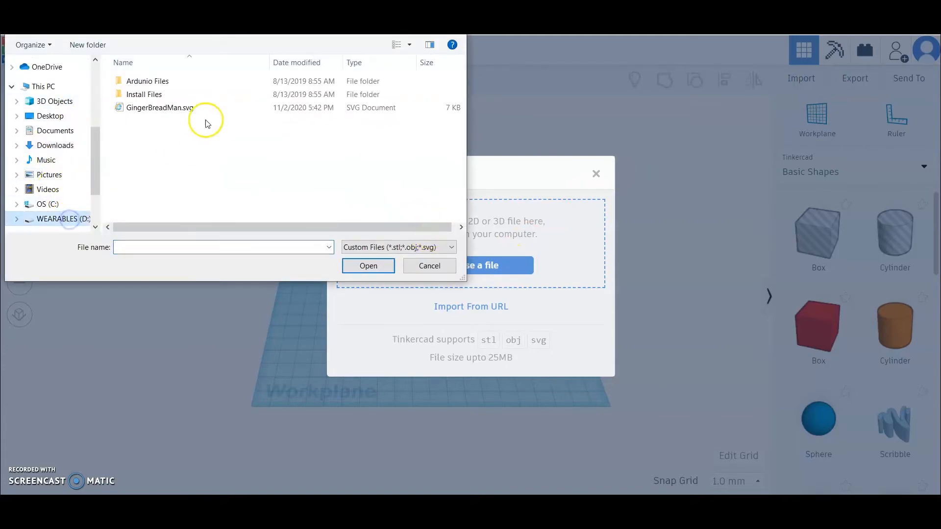
drag(194, 113, 496, 236)
click(448, 268)
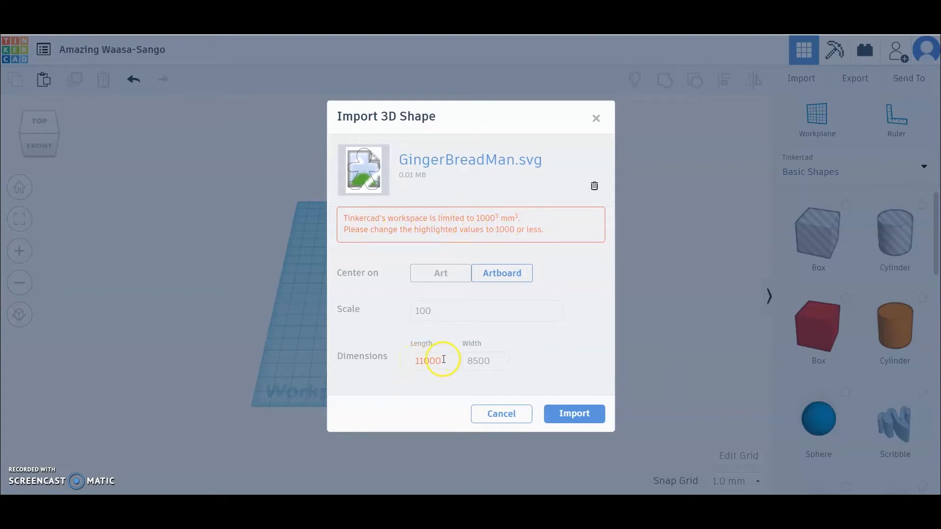
Step: Set the import length to 1000 and import the gingerbread man outline into the design
drag(444, 360, 390, 358)
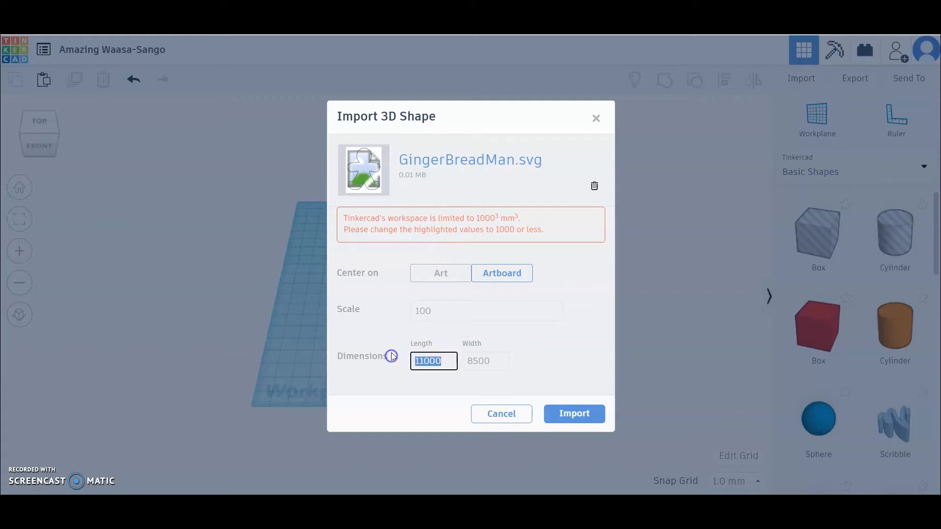
text(10000)
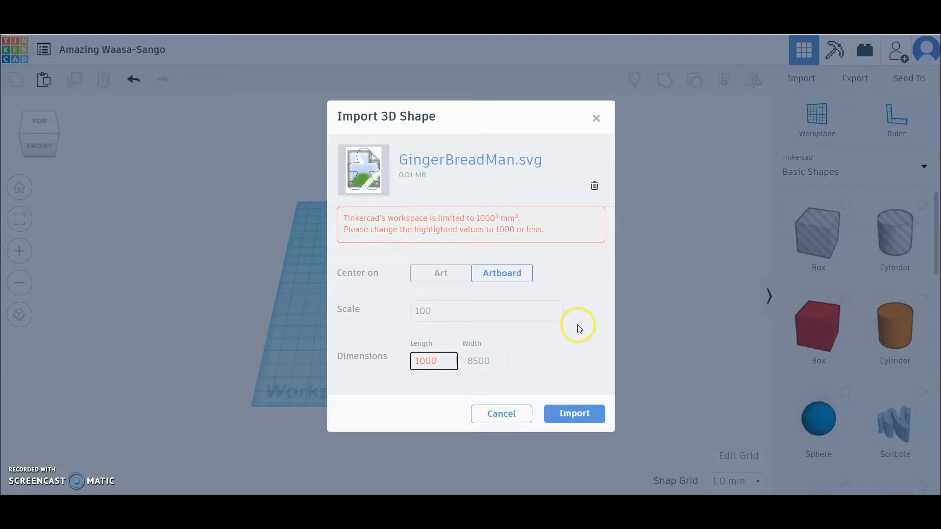
click(568, 393)
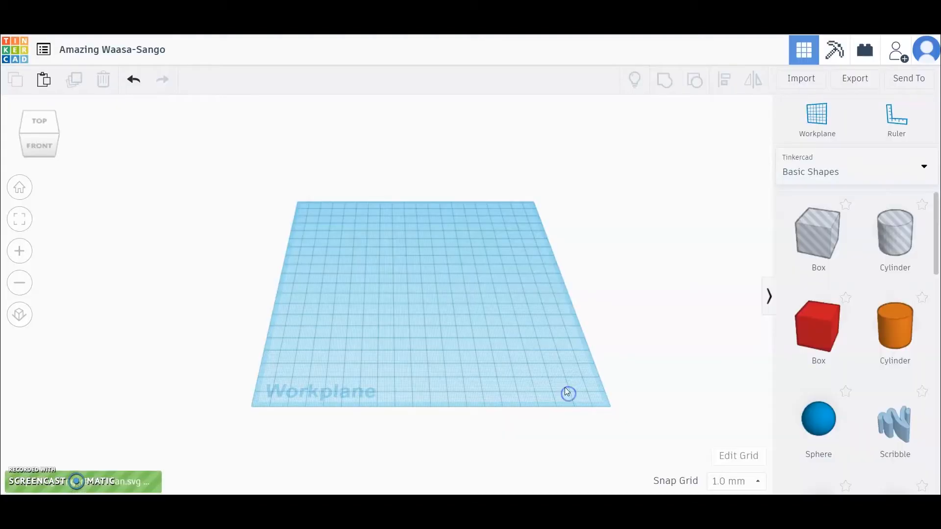
Step: Scale the imported gingerbread man outline down proportionally to about 59 mm wide and 76 mm long
scroll(446, 337, up, 2)
scroll(425, 325, down, 7)
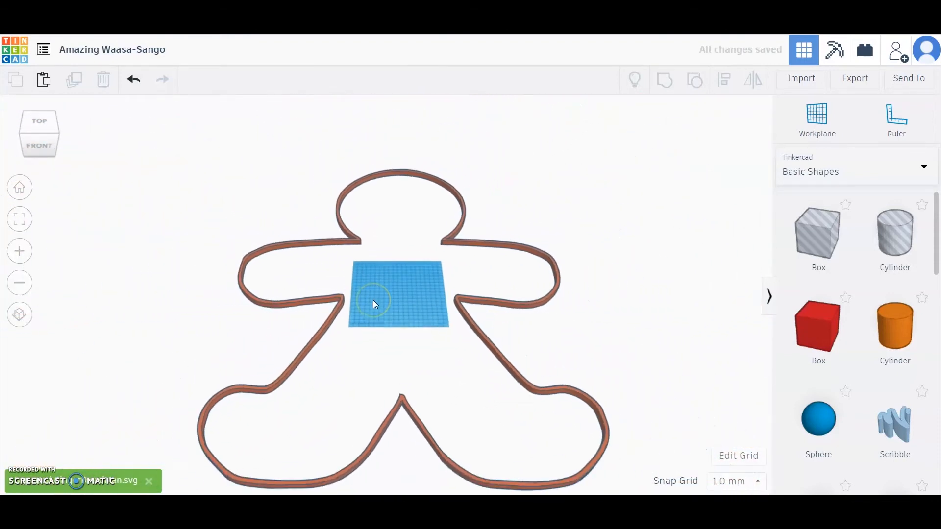
scroll(373, 300, down, 2)
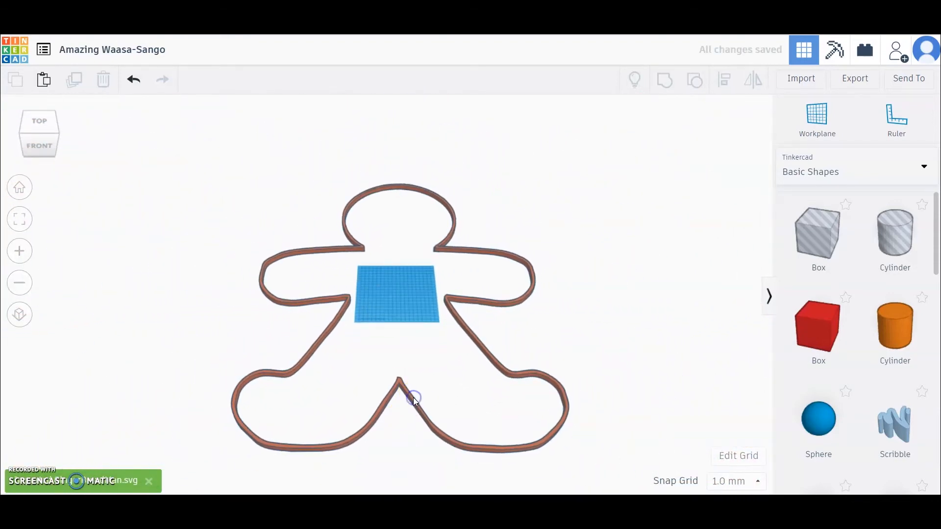
click(414, 399)
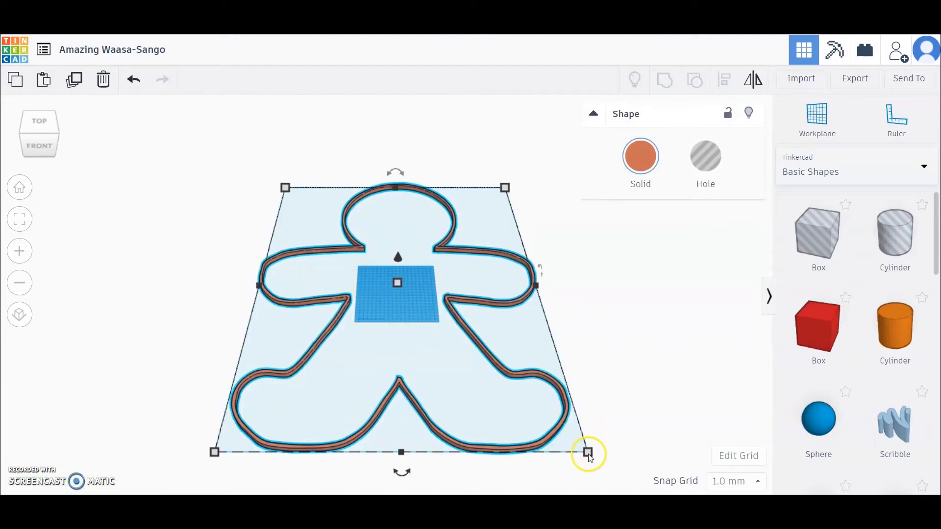
drag(588, 452, 274, 203)
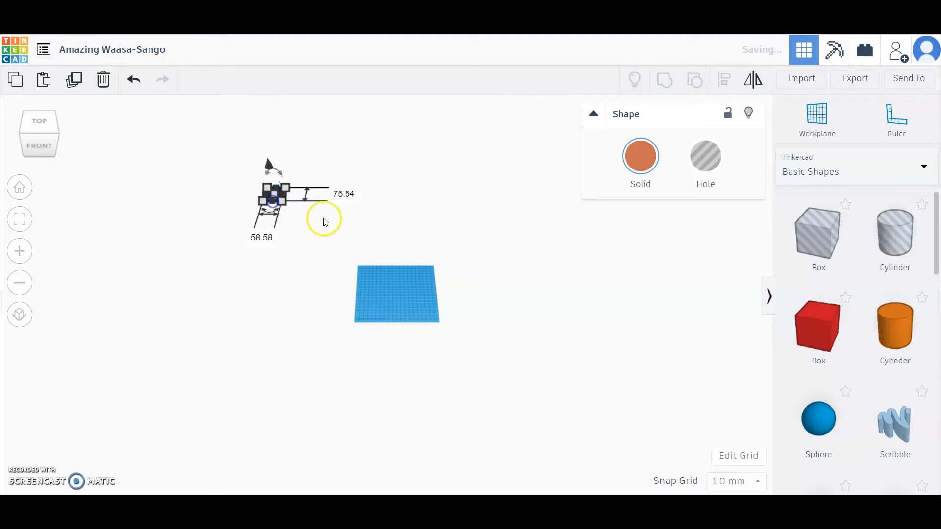
click(328, 223)
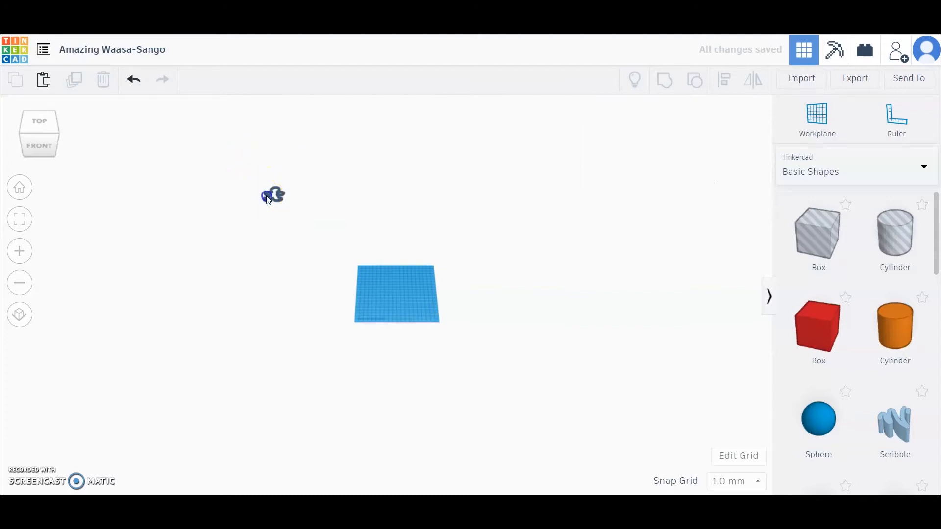
Step: Move the small gingerbread man outline closer to the back-left corner of the workplane
scroll(411, 337, down, 3)
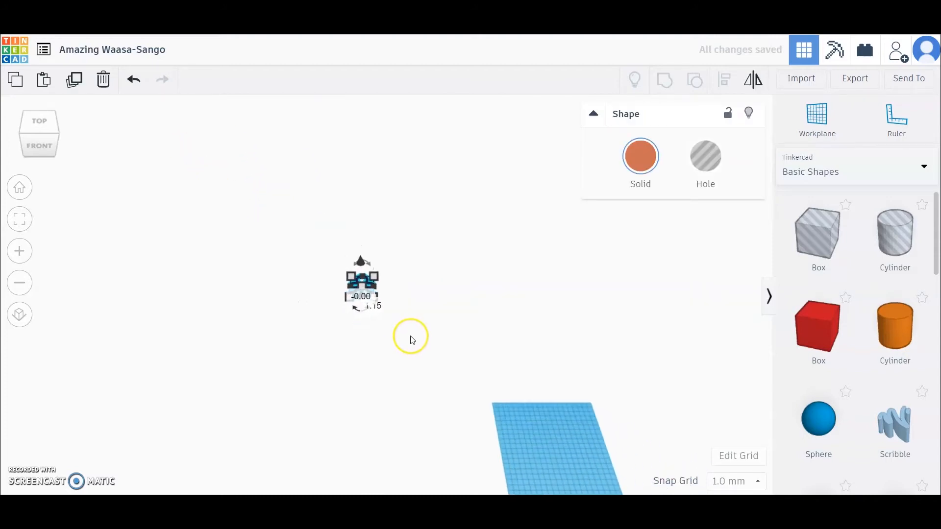
scroll(411, 338, up, 3)
scroll(411, 341, down, 2)
click(414, 336)
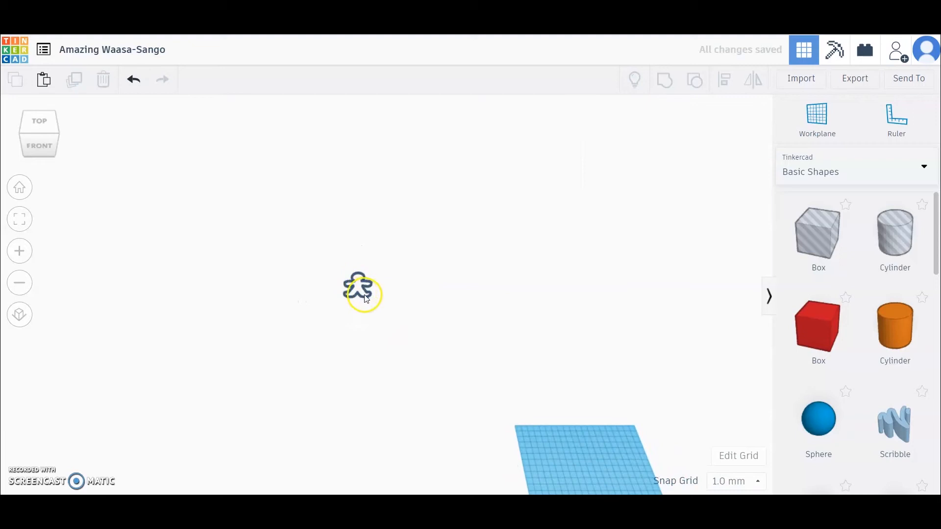
scroll(321, 286, up, 4)
click(338, 281)
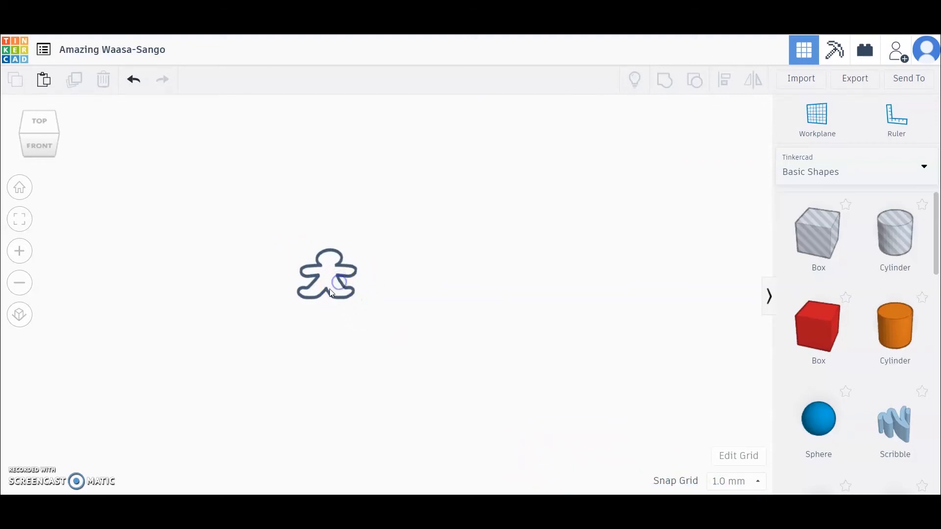
click(345, 290)
click(342, 288)
click(353, 300)
click(339, 279)
drag(339, 279, 727, 461)
middle_drag(608, 356, 370, 143)
scroll(487, 340, down, 3)
scroll(461, 396, up, 2)
right_click(433, 376)
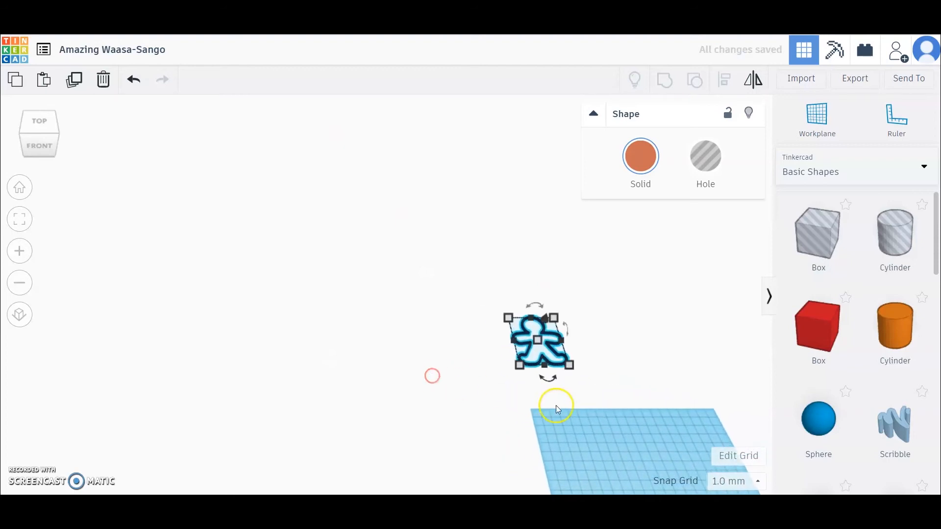
Step: Move the gingerbread man outline onto the workplane, near the middle of its back half
click(559, 356)
drag(559, 357, 666, 472)
middle_drag(499, 369, 103, 181)
middle_drag(367, 327, 282, 386)
scroll(397, 403, up, 2)
scroll(405, 407, down, 3)
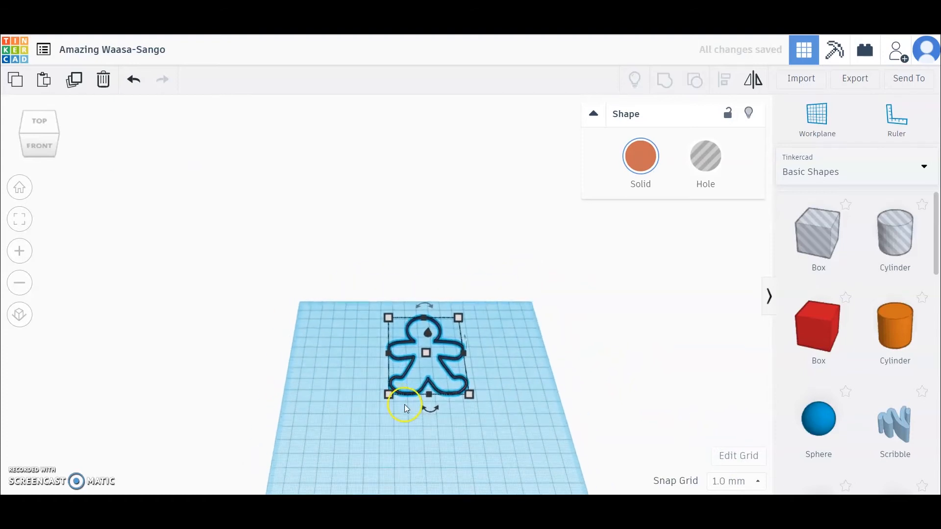
Step: Shift the gingerbread man outline 39 mm to the left and 42 mm toward the front of the workplane
click(395, 376)
click(403, 363)
click(407, 359)
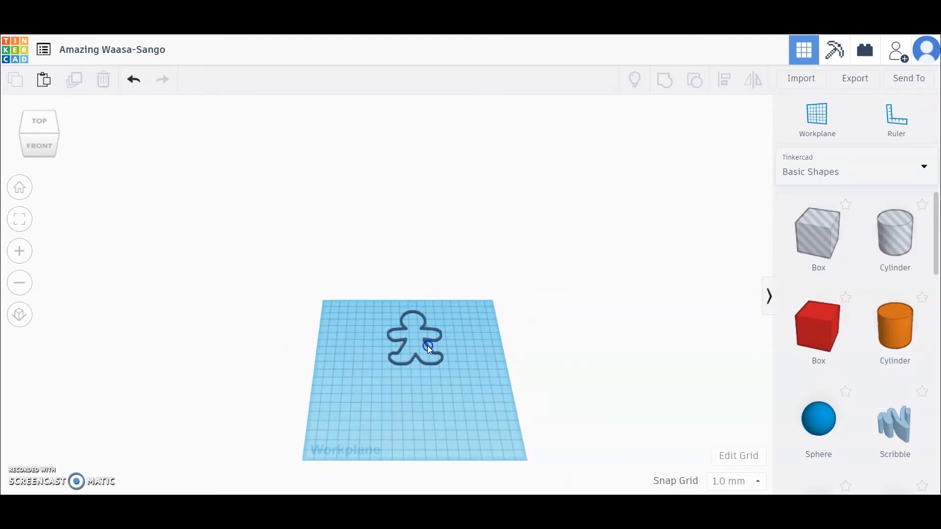
click(427, 346)
drag(427, 345, 392, 377)
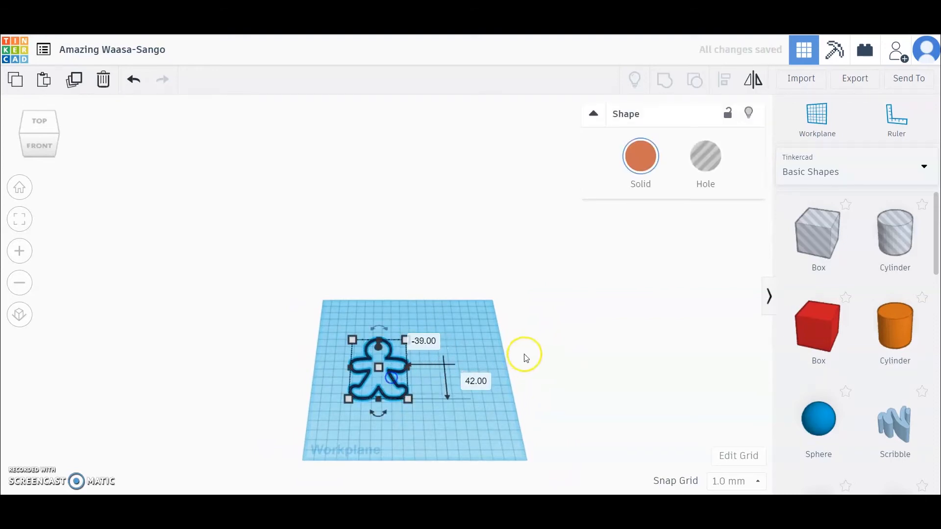
click(539, 341)
Step: Copy the gingerbread man outline and paste a duplicate onto the workplane
drag(311, 284, 396, 426)
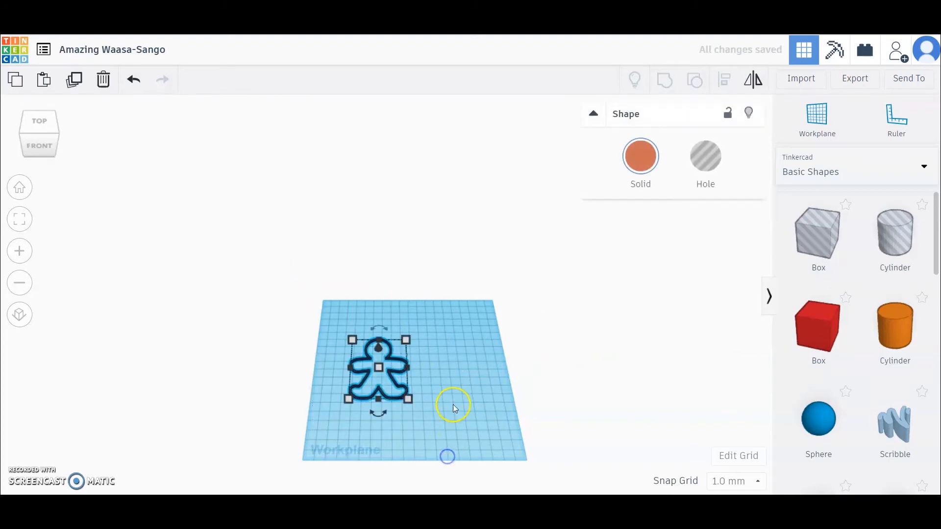
key(ctrl+c)
key(ctrl+v)
Step: Move the pasted gingerbread man to the right, clear of the original outline
click(423, 372)
click(432, 373)
click(437, 373)
click(415, 369)
click(416, 370)
click(417, 371)
click(418, 372)
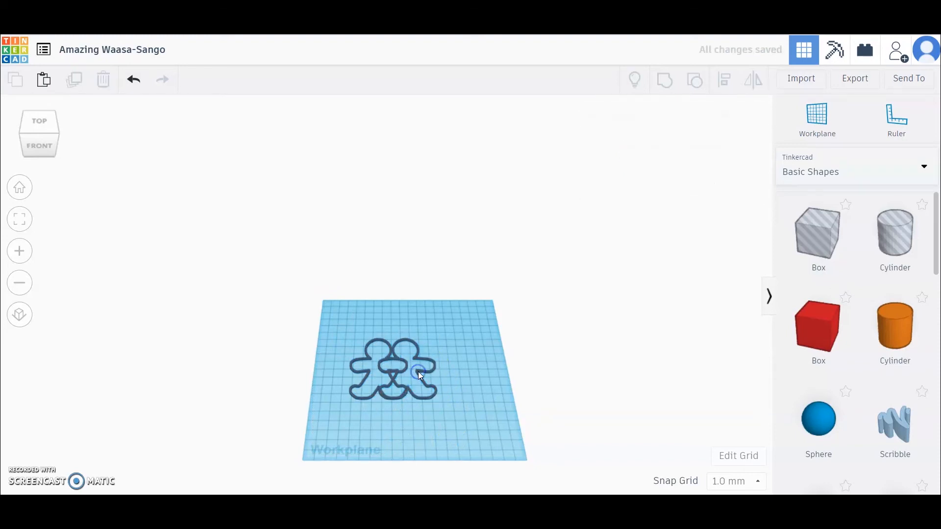
click(420, 379)
drag(425, 378, 470, 384)
click(564, 389)
Step: Scale the right gingerbread man copy down slightly to about 56 mm wide and 73 mm long
scroll(500, 396, up, 5)
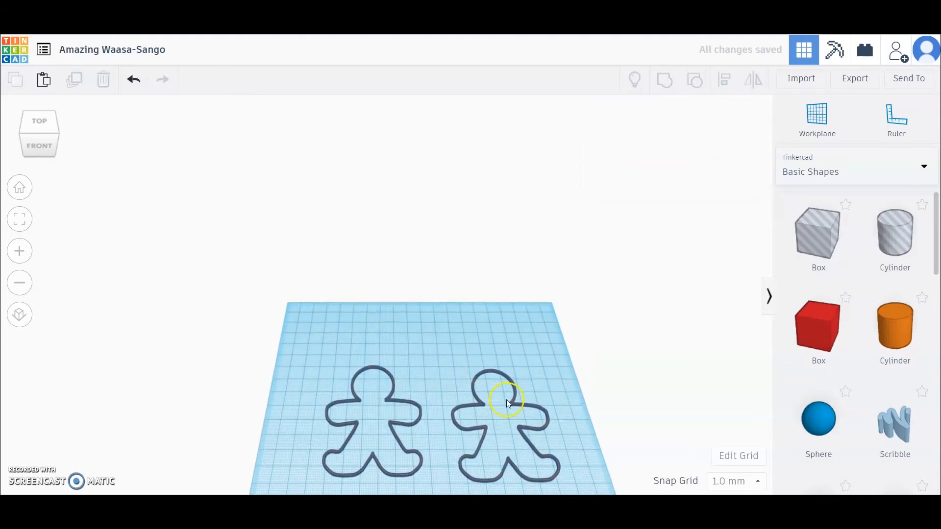
middle_drag(489, 291, 451, 303)
drag(389, 248, 525, 426)
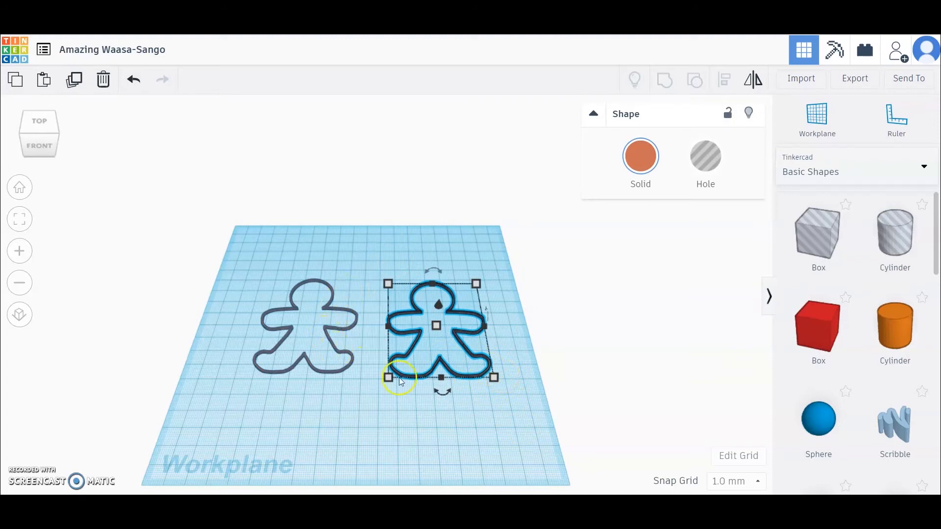
click(495, 378)
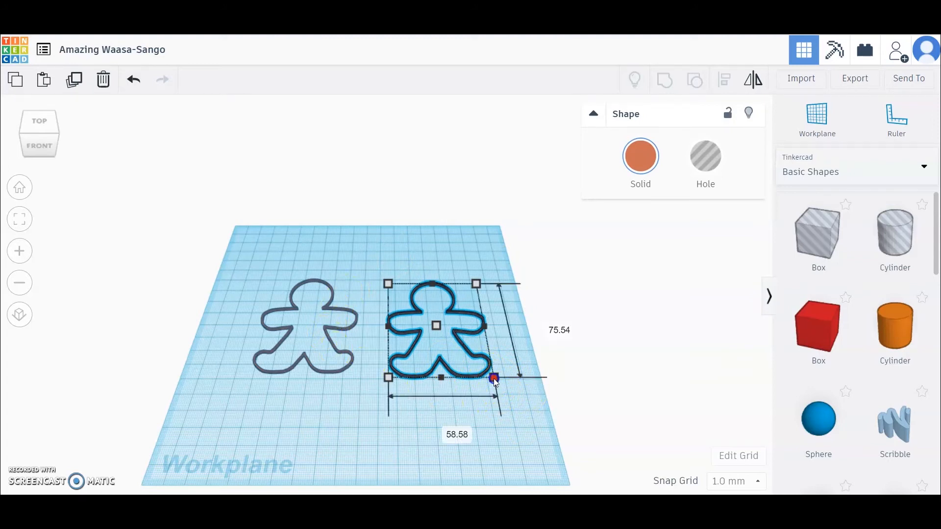
drag(496, 381, 489, 378)
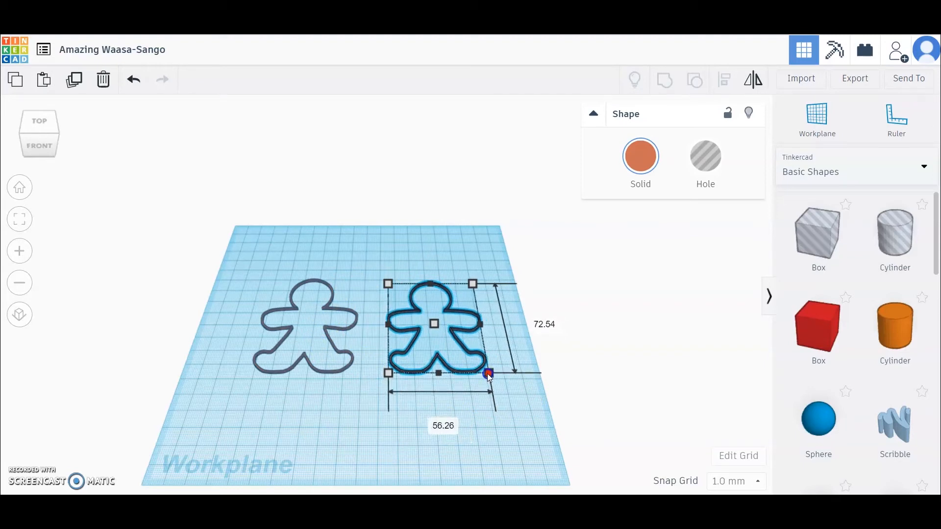
click(616, 303)
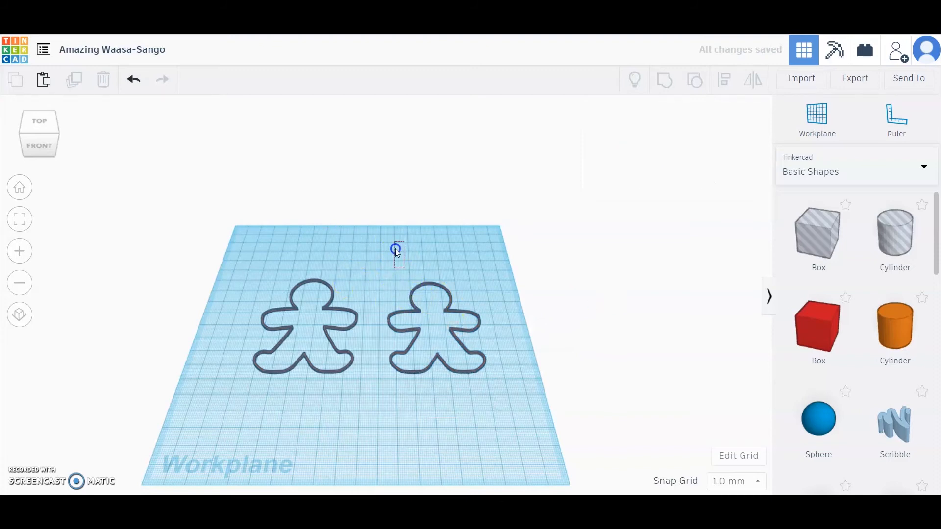
Step: Raise the height of the smaller right gingerbread man so it forms the tall cutter wall
drag(395, 250, 516, 450)
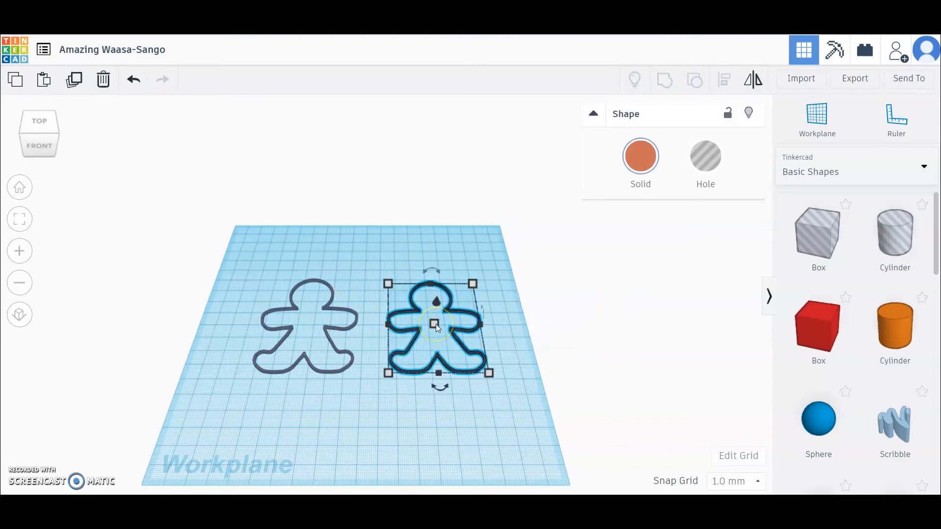
drag(436, 324, 437, 304)
click(562, 342)
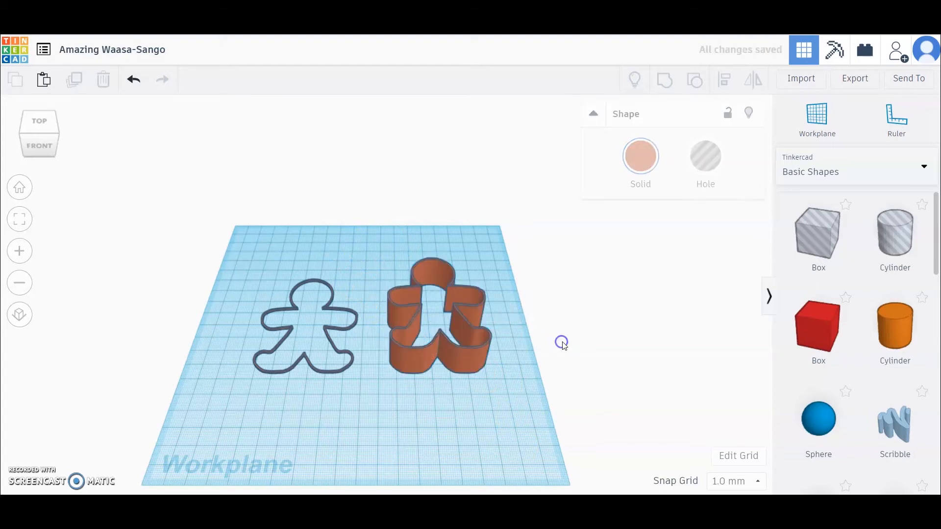
Step: Align the flat and the tall gingerbread man outlines on their common centre in both horizontal directions
drag(214, 221, 598, 440)
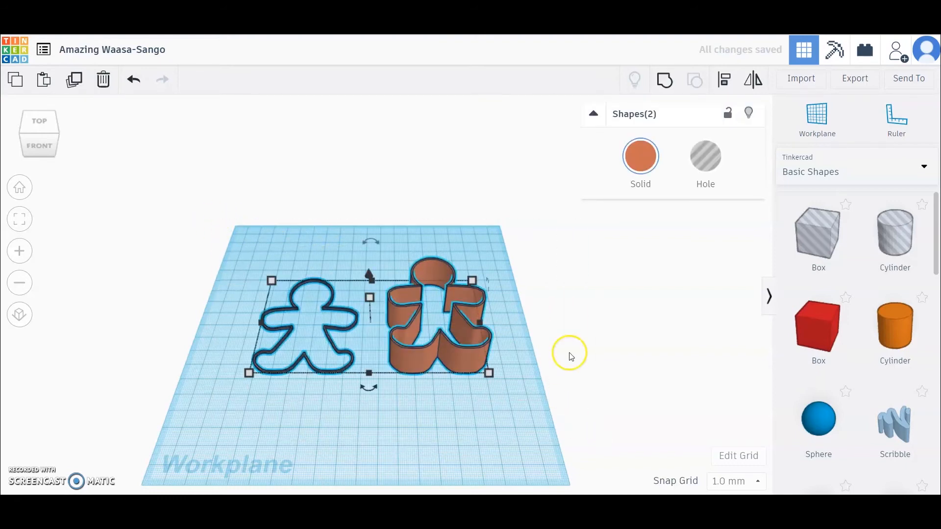
click(726, 86)
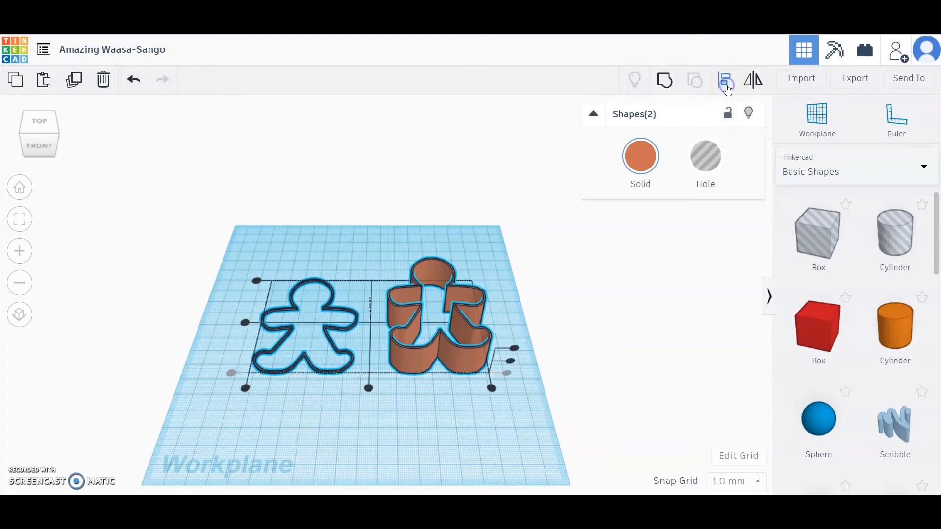
click(246, 323)
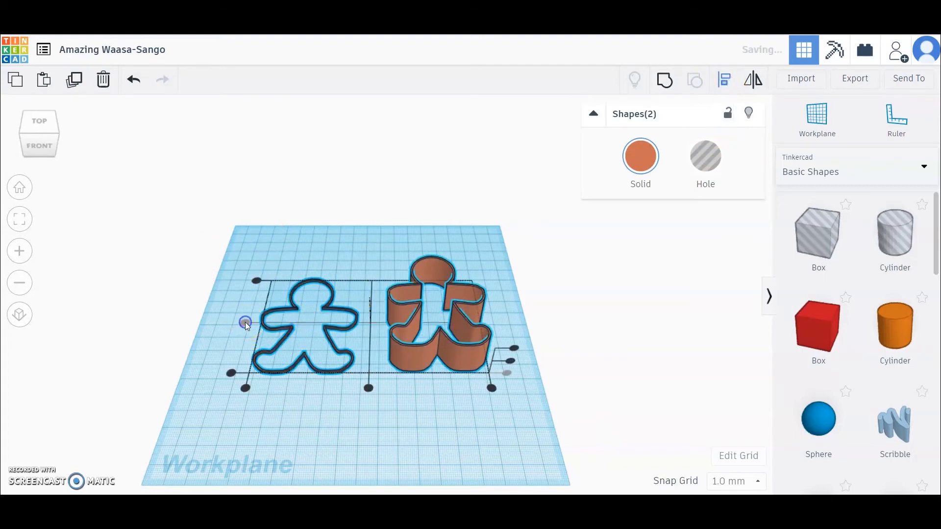
click(369, 390)
click(536, 356)
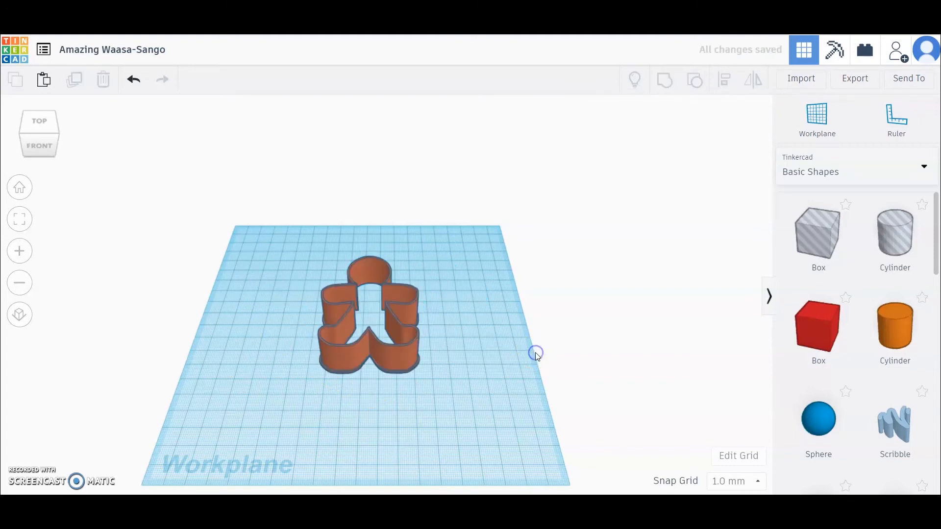
Step: Group the two aligned gingerbread man outlines into one cookie cutter and inspect the result
scroll(431, 330, up, 3)
scroll(454, 332, down, 1)
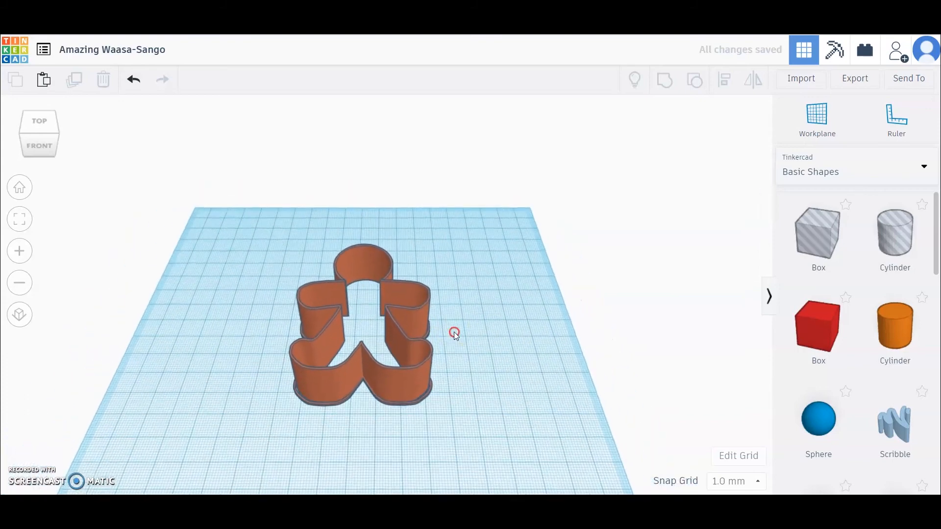
mouse_move(452, 331)
right_down()
mouse_move(411, 335)
mouse_move(305, 313)
mouse_move(263, 325)
mouse_move(290, 370)
mouse_move(439, 352)
mouse_move(556, 314)
mouse_move(639, 319)
mouse_move(449, 332)
right_up()
scroll(451, 339, up, 2)
scroll(450, 337, down, 3)
drag(249, 206, 498, 442)
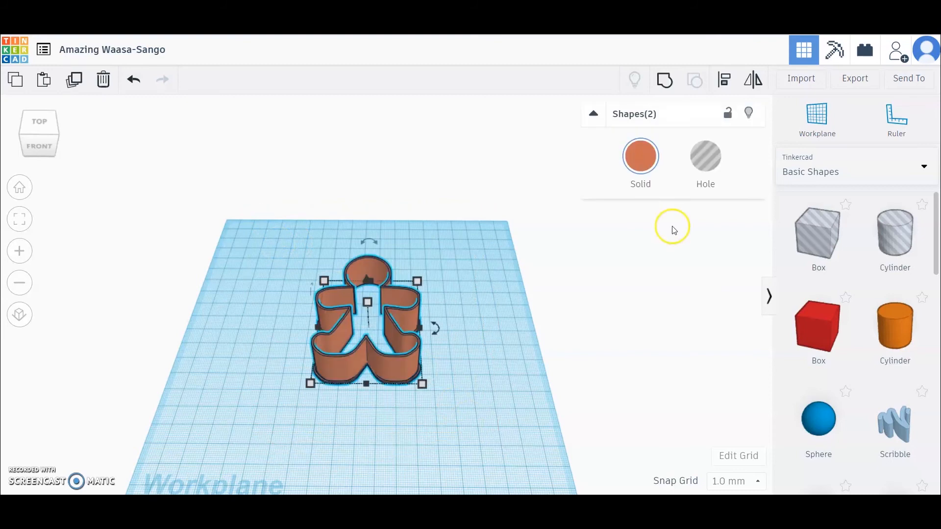
click(668, 89)
click(480, 214)
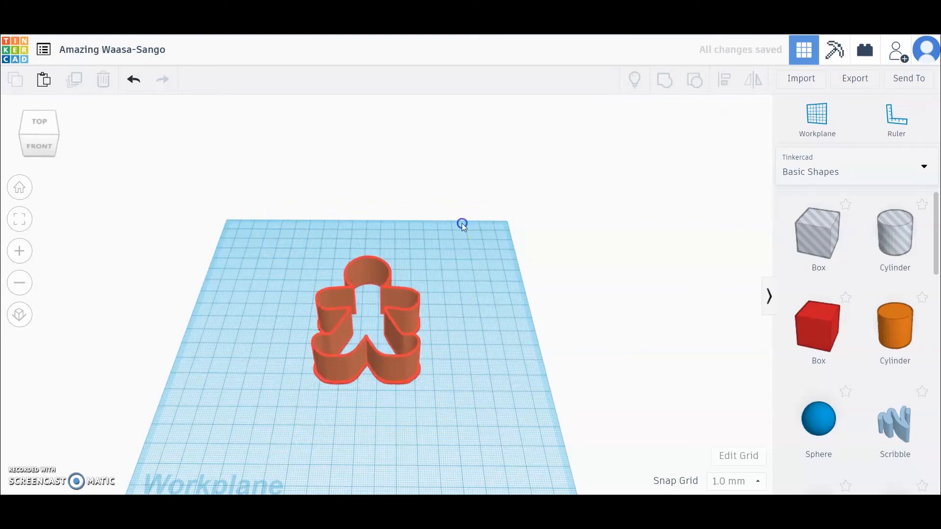
right_drag(387, 196, 398, 216)
Step: Switch to the star cookie cutter design and export everything in it as an STL file
click(89, 75)
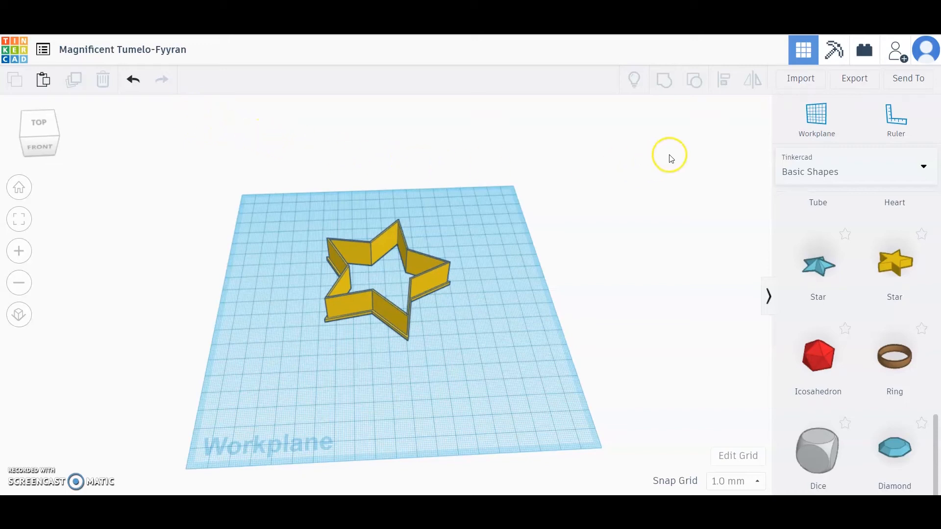
click(848, 85)
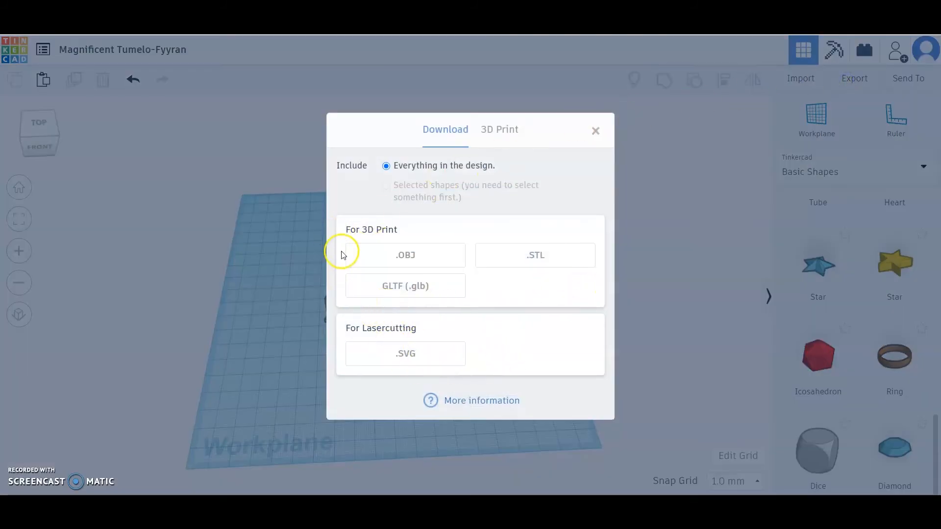
click(524, 265)
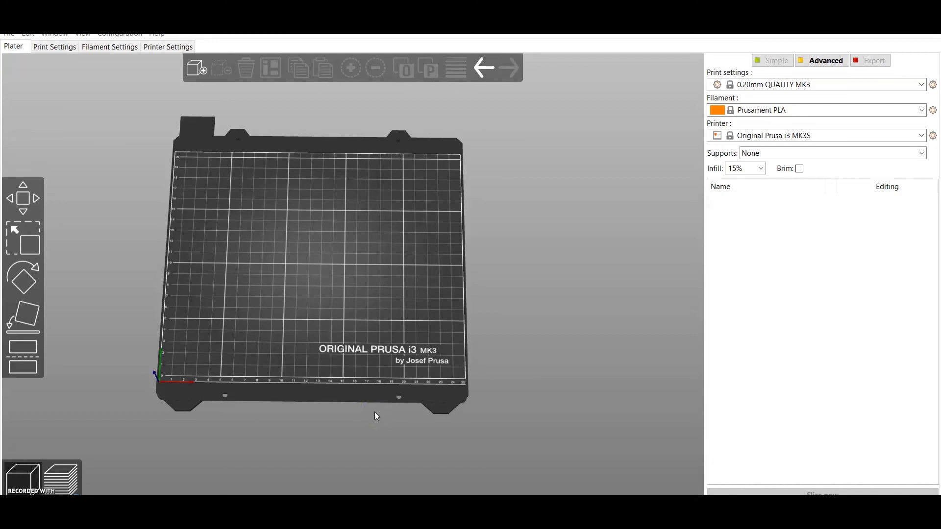
drag(382, 416, 309, 340)
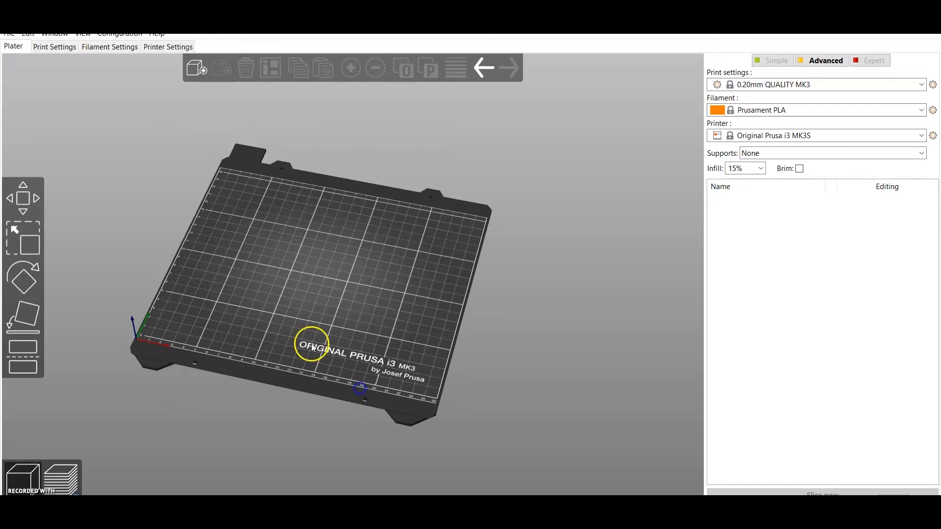
Step: Import the star cookie cutter file Magnificent Tumelo-Fyyran (4).stl from Downloads onto the print bed
click(9, 35)
mouse_move(48, 112)
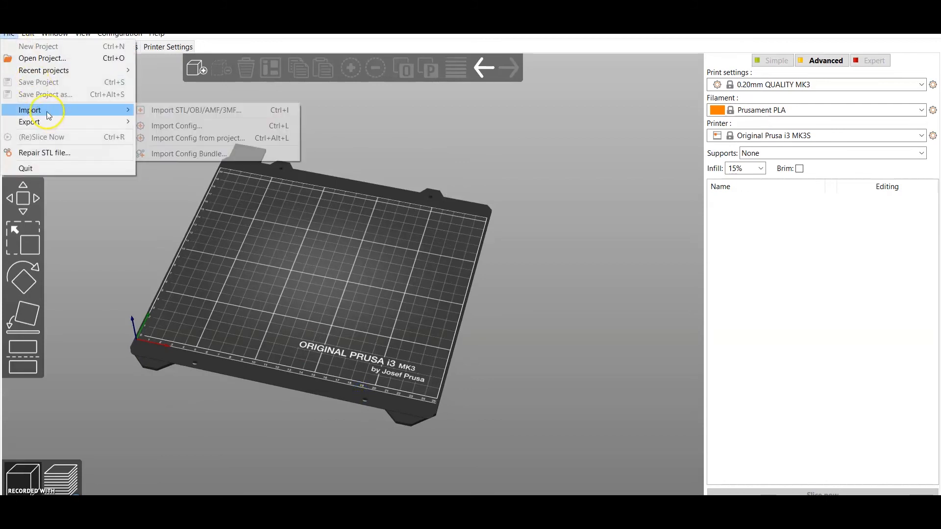
click(180, 111)
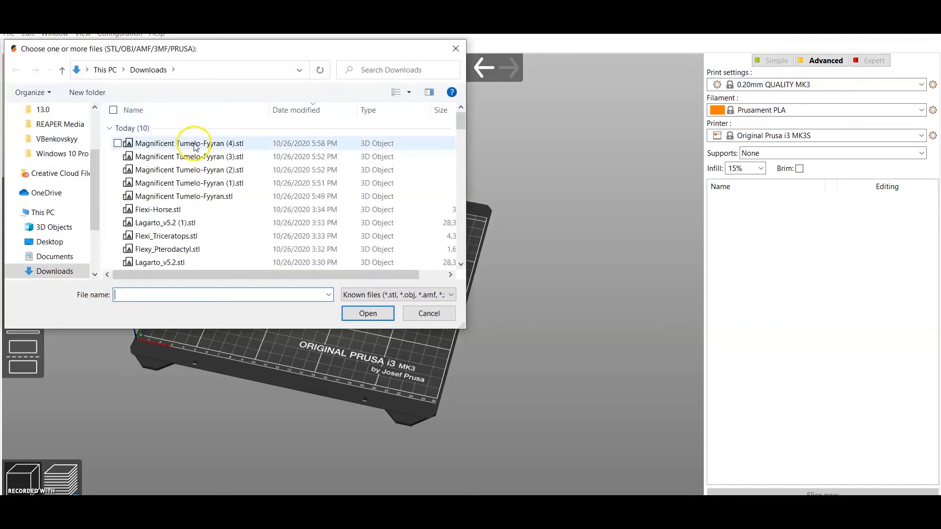
click(195, 145)
click(368, 313)
drag(369, 316, 406, 289)
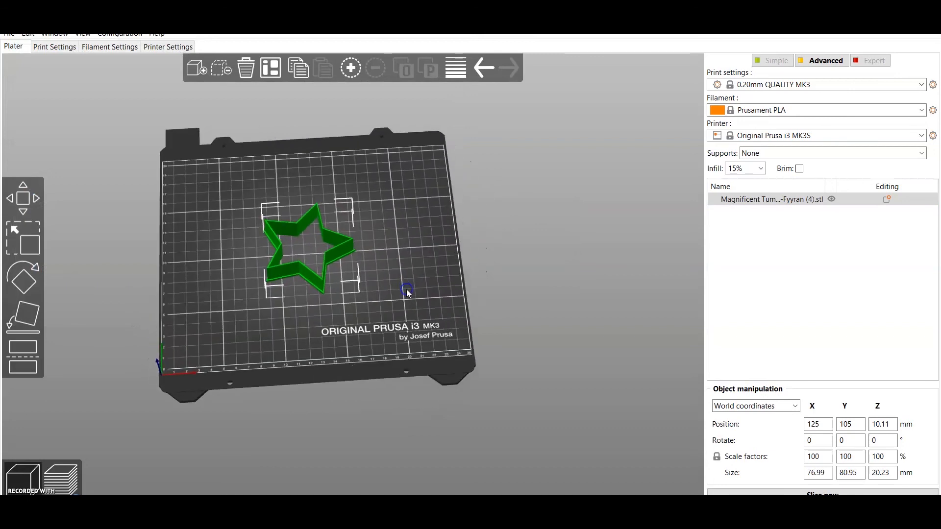
click(408, 291)
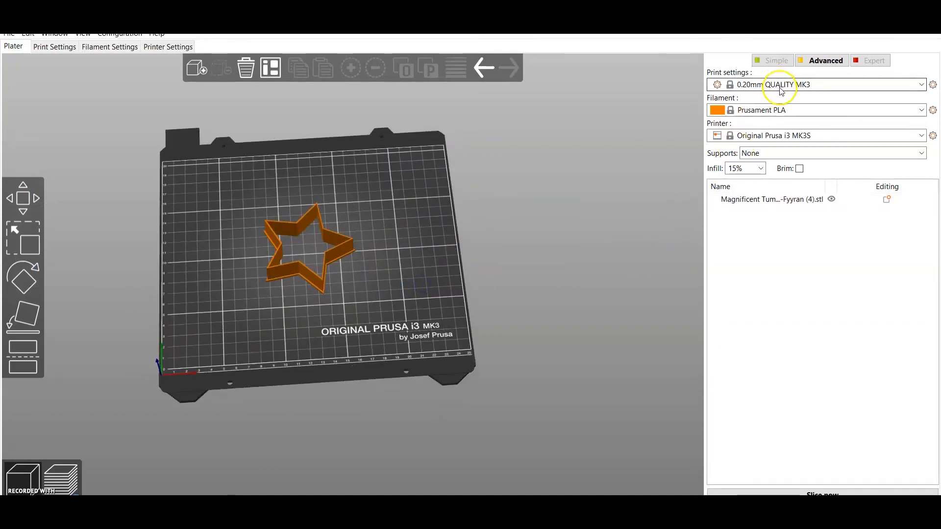
Step: Choose the Original Prusa i3 MK3S printer and the 0.20mm QUALITY MK3 print settings preset
click(757, 139)
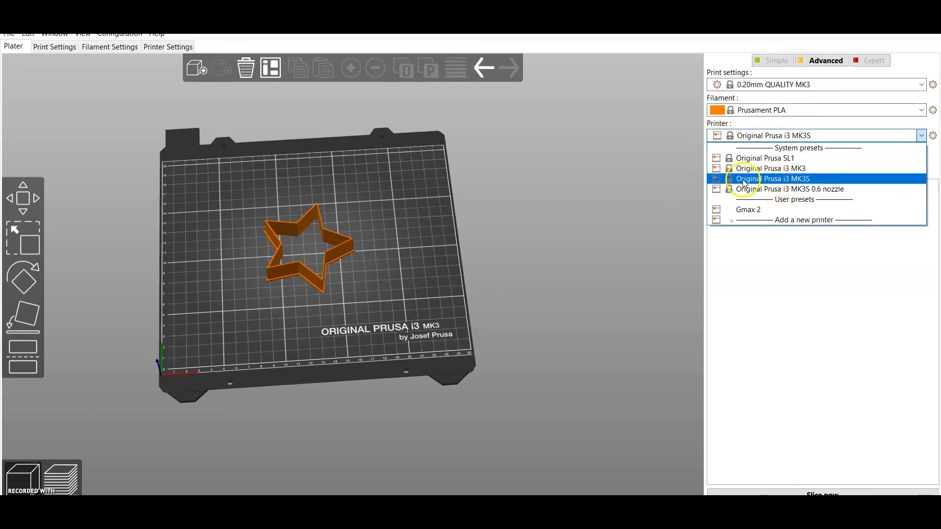
click(799, 180)
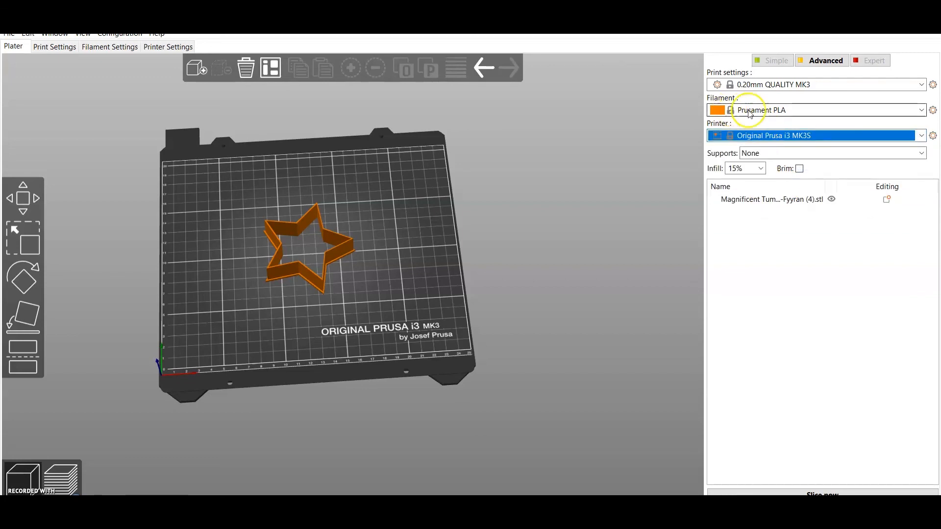
click(756, 85)
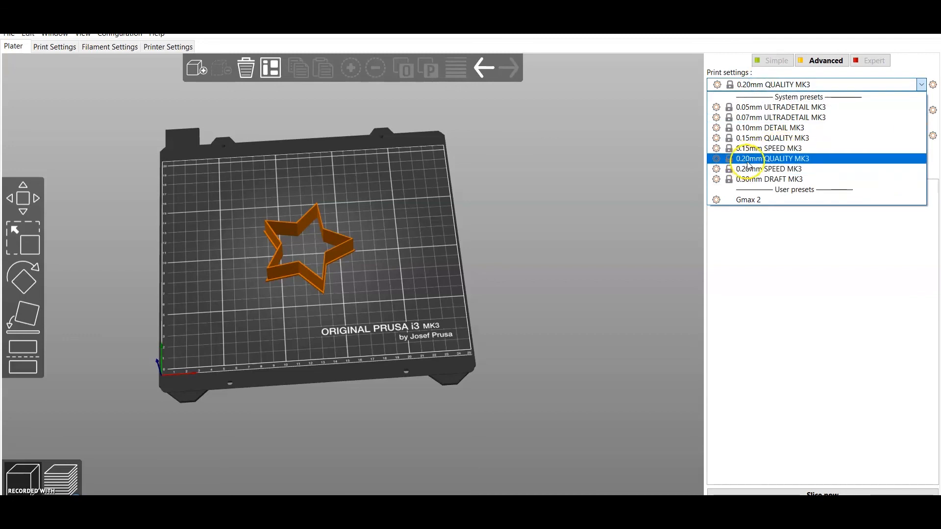
click(794, 159)
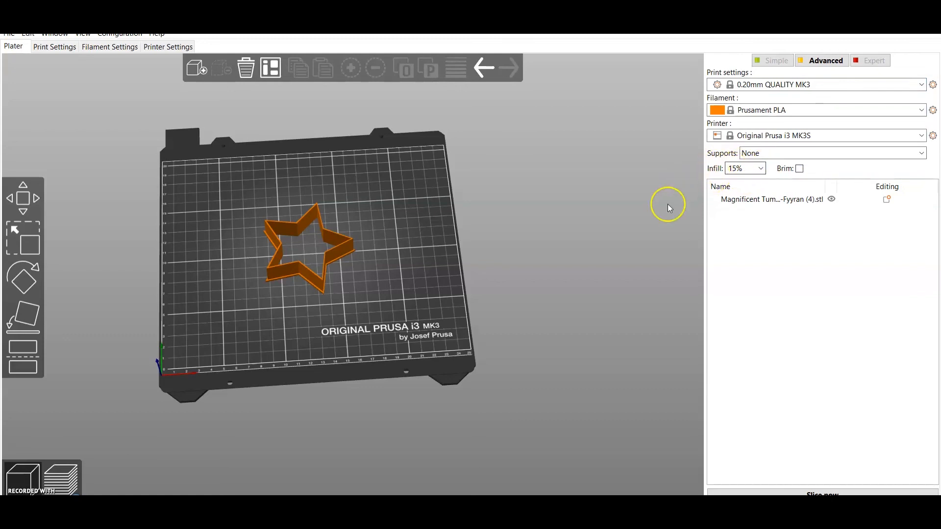
Step: Slice the star cookie cutter for printing and bring up its G-code export without saving a file
drag(448, 280, 425, 278)
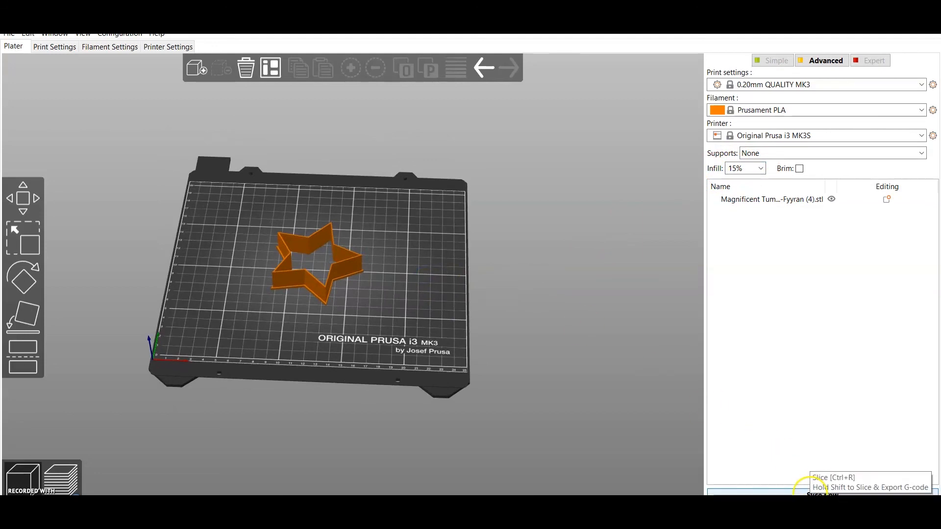
click(777, 491)
scroll(389, 268, up, 2)
scroll(240, 198, up, 4)
drag(240, 199, 289, 148)
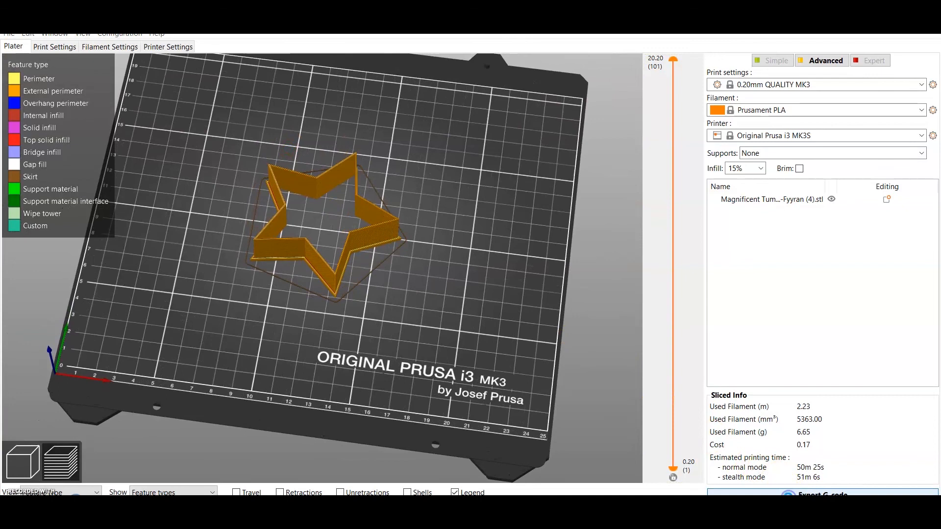
click(824, 492)
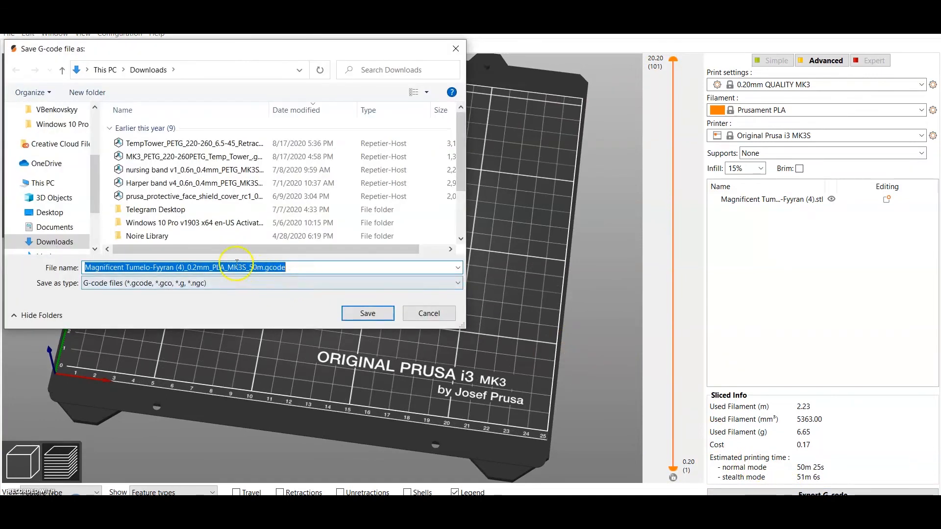
click(424, 315)
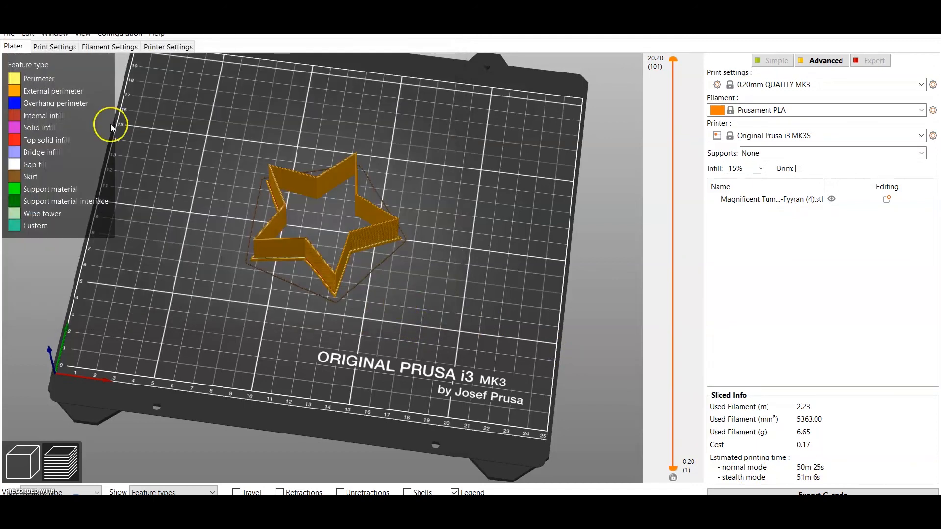